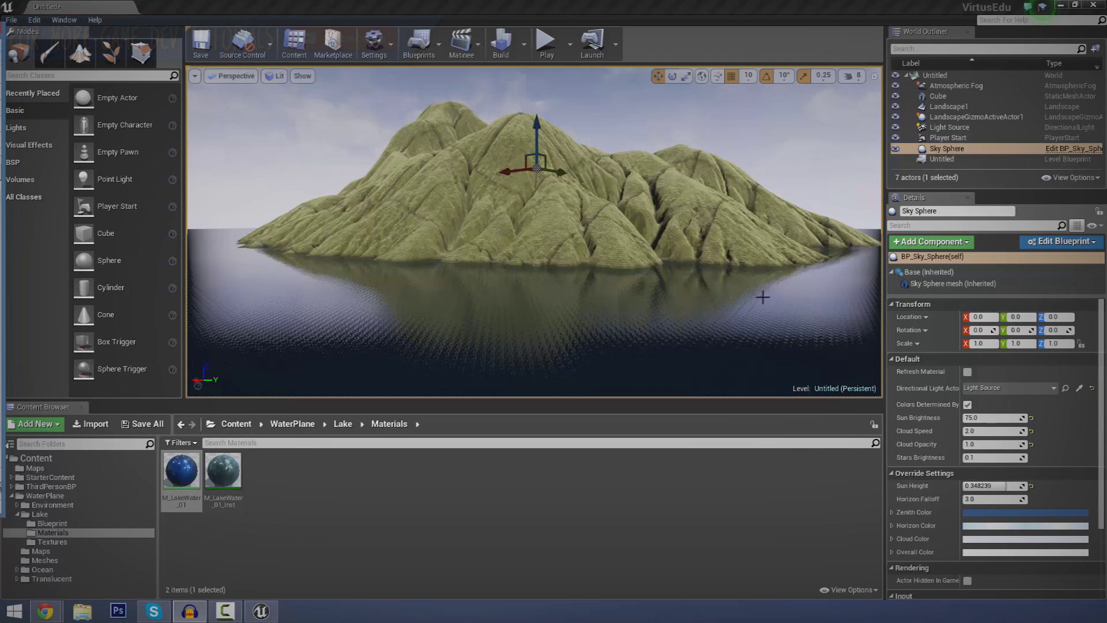
# Compare the mountain landscape in the viewport with the grayscale heightmap image it is based on
pyautogui.press('w')
pyautogui.moveTo(534, 232); pyautogui.dragTo(553, 255, button='right')
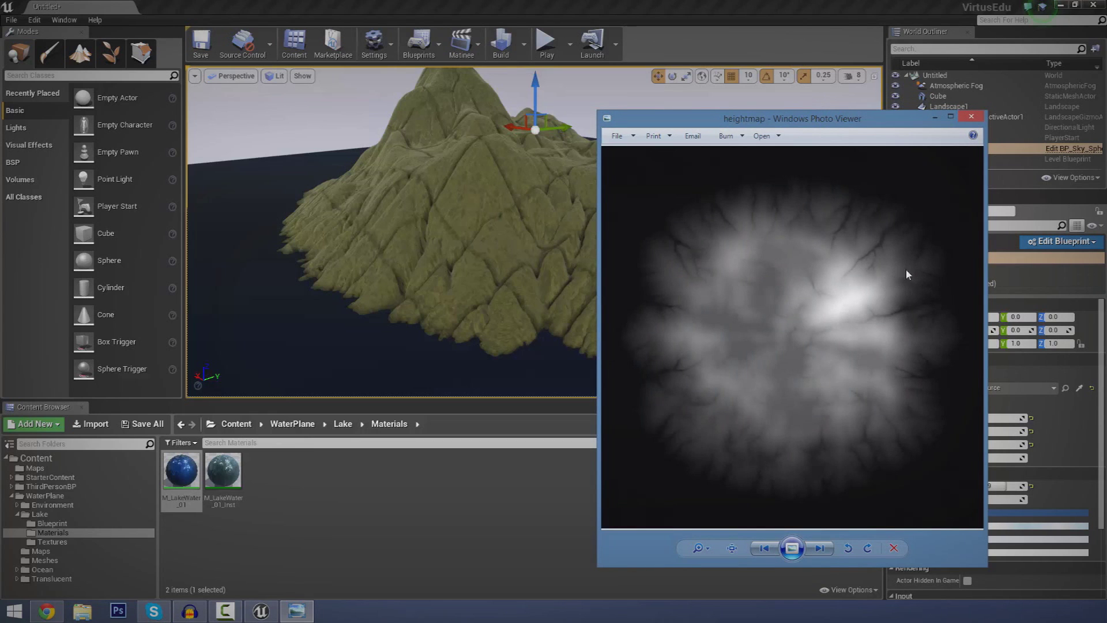
pyautogui.moveTo(779, 118); pyautogui.dragTo(681, 138)
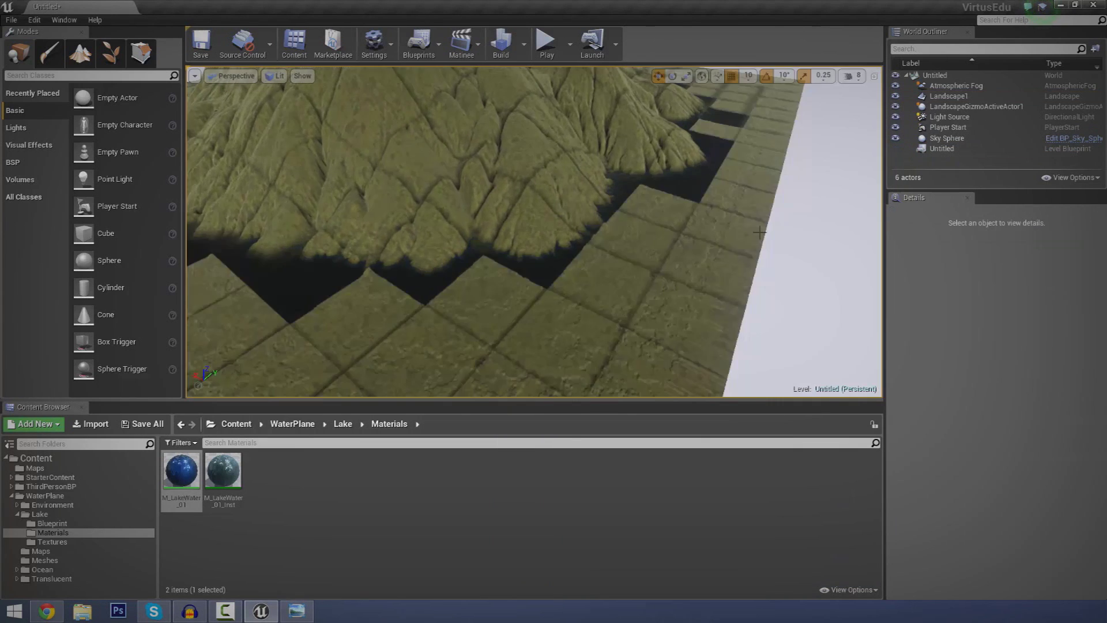
pyautogui.moveTo(615, 222)
pyautogui.mouseDown(button='right')
pyautogui.moveTo(570, 248)
pyautogui.moveTo(596, 248)
pyautogui.moveTo(619, 233)
pyautogui.moveTo(600, 230)
pyautogui.moveTo(615, 225)
pyautogui.mouseUp(button='right')
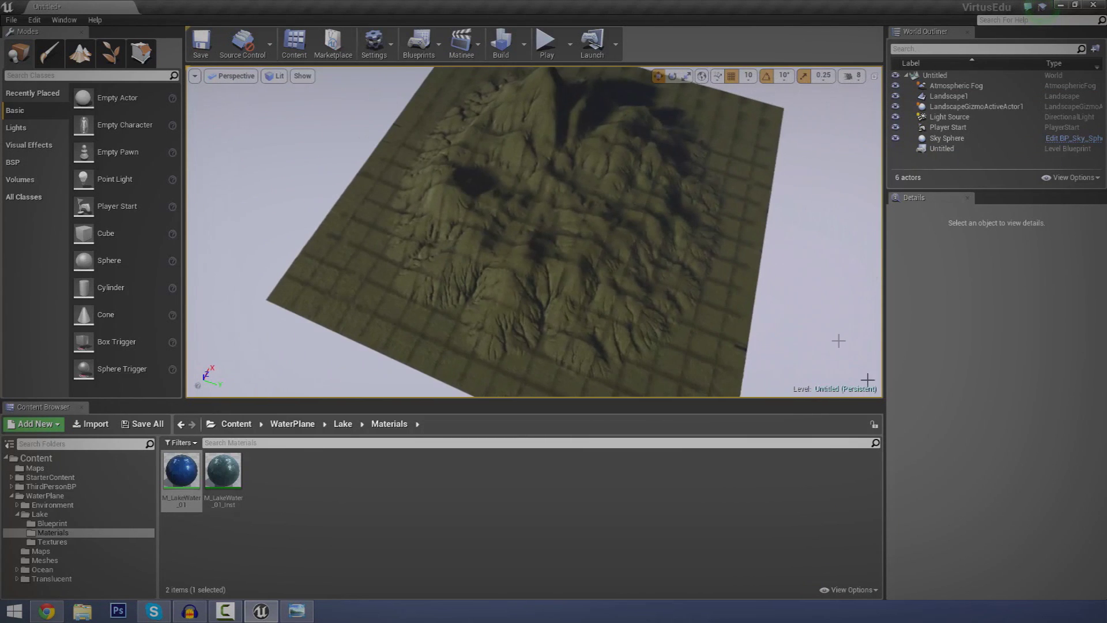
pyautogui.click(297, 611)
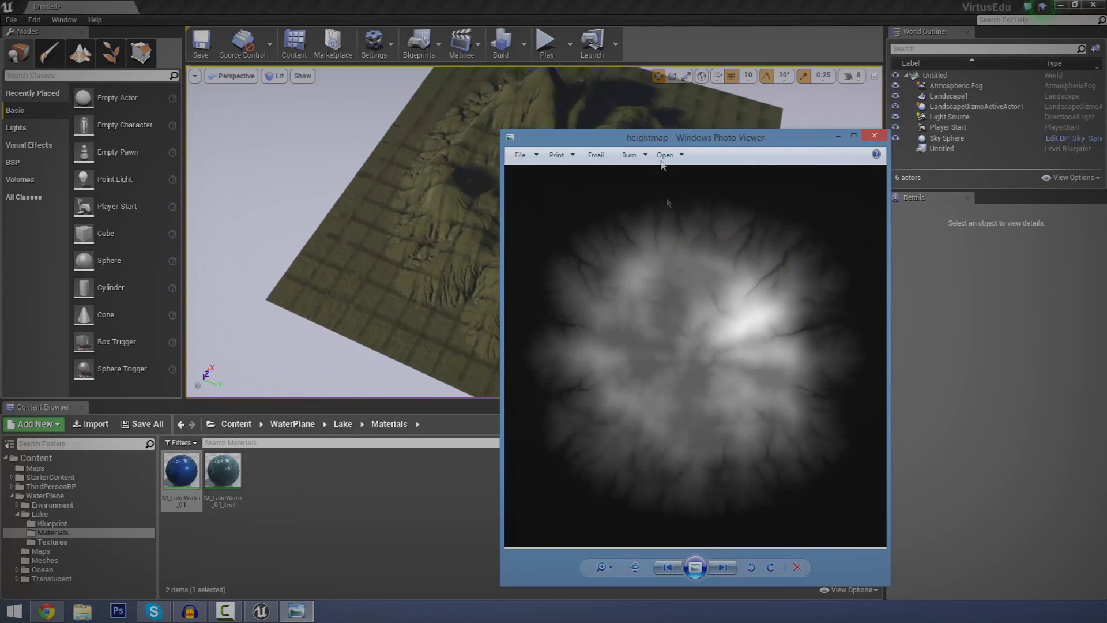
pyautogui.moveTo(653, 144); pyautogui.dragTo(849, 99)
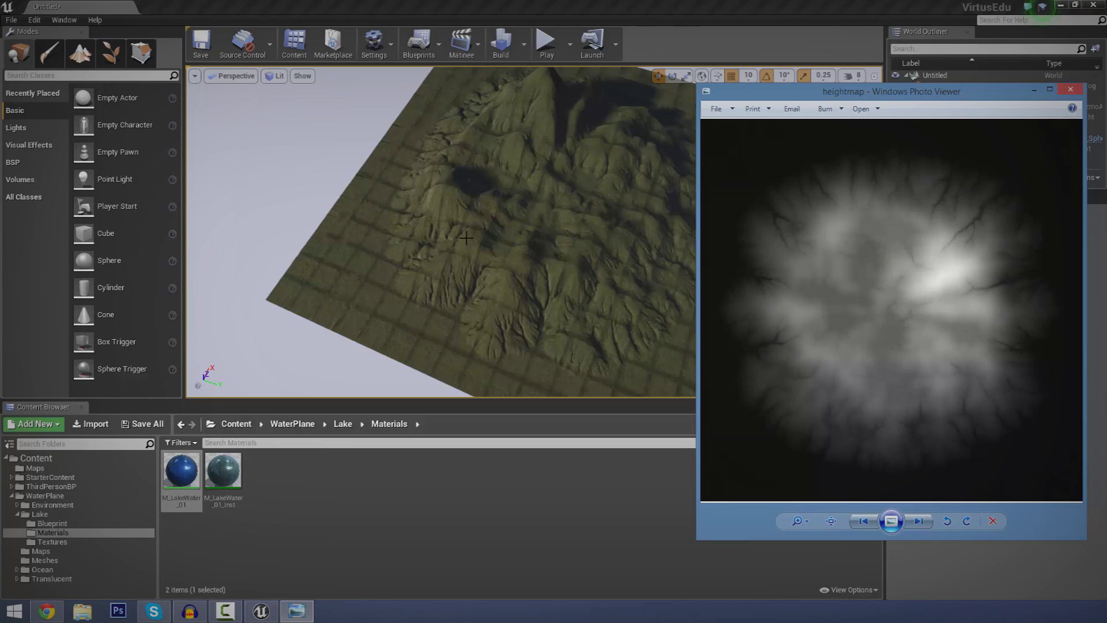
pyautogui.moveTo(512, 126); pyautogui.dragTo(513, 111, button='right')
pyautogui.click(297, 611)
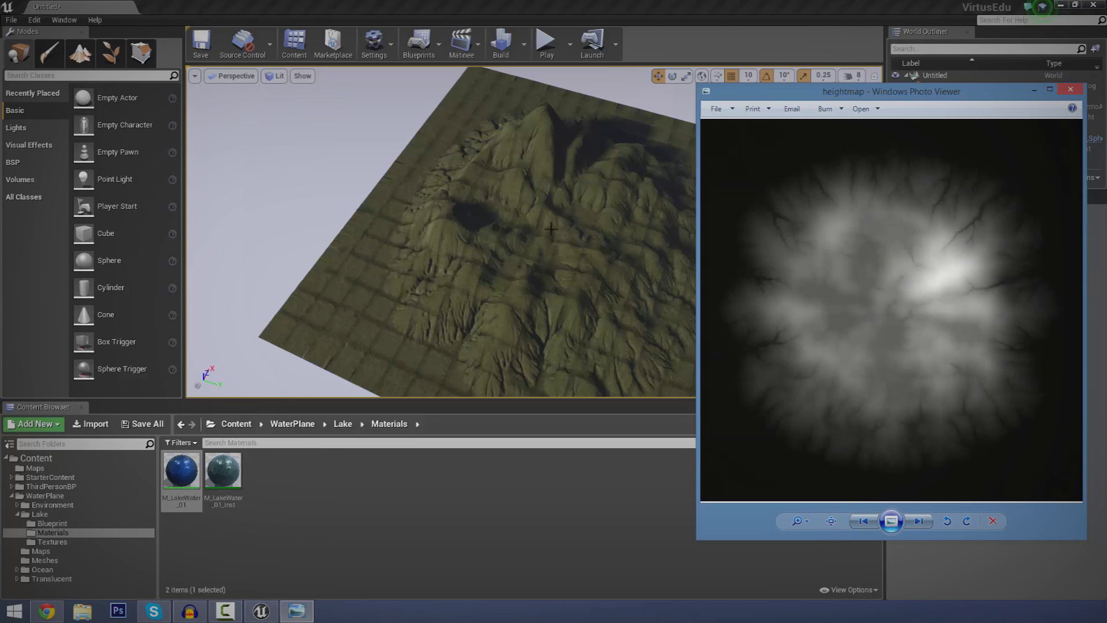
pyautogui.moveTo(551, 229); pyautogui.dragTo(574, 207, button='right')
pyautogui.click(296, 610)
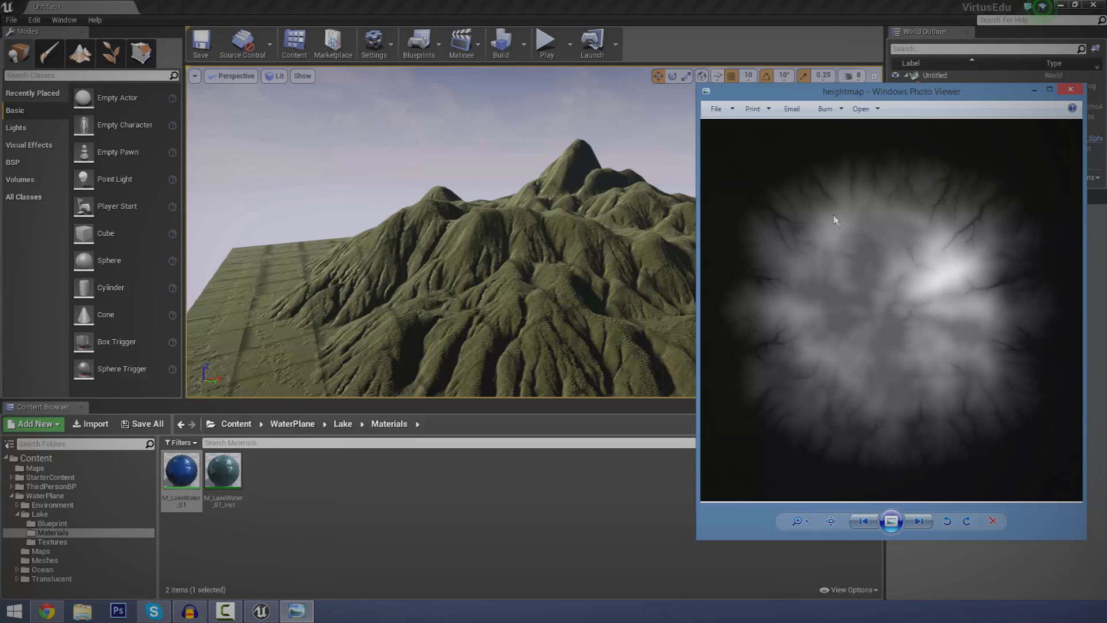
pyautogui.moveTo(836, 92); pyautogui.dragTo(703, 127)
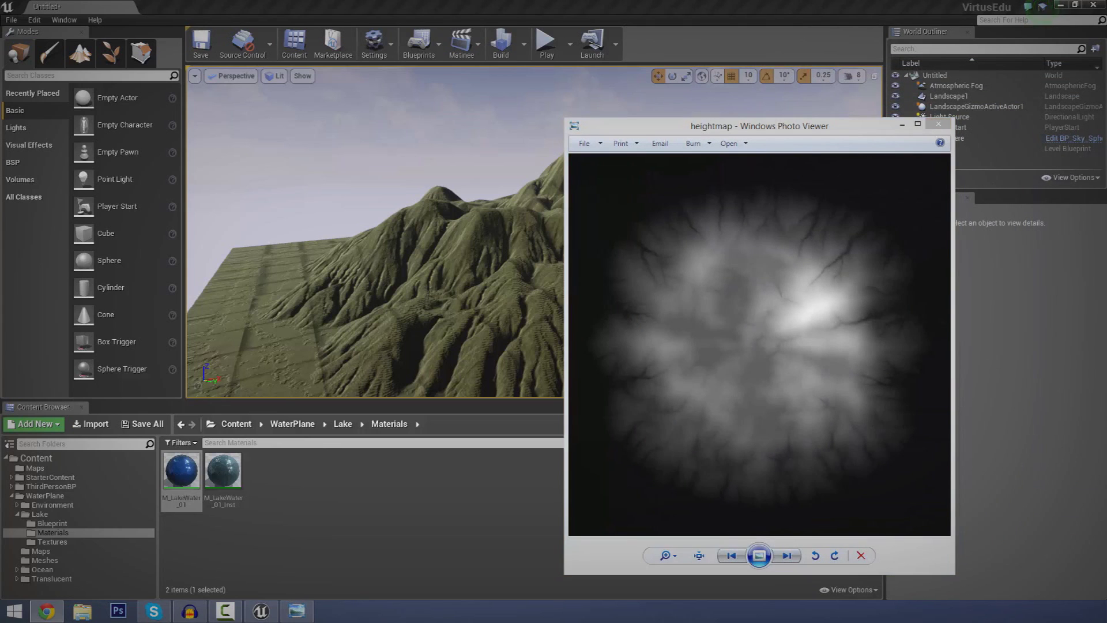
# Look through Google Images results for heightmap, preview the one of Britain and Ireland, and leave the browser
pyautogui.click(814, 314)
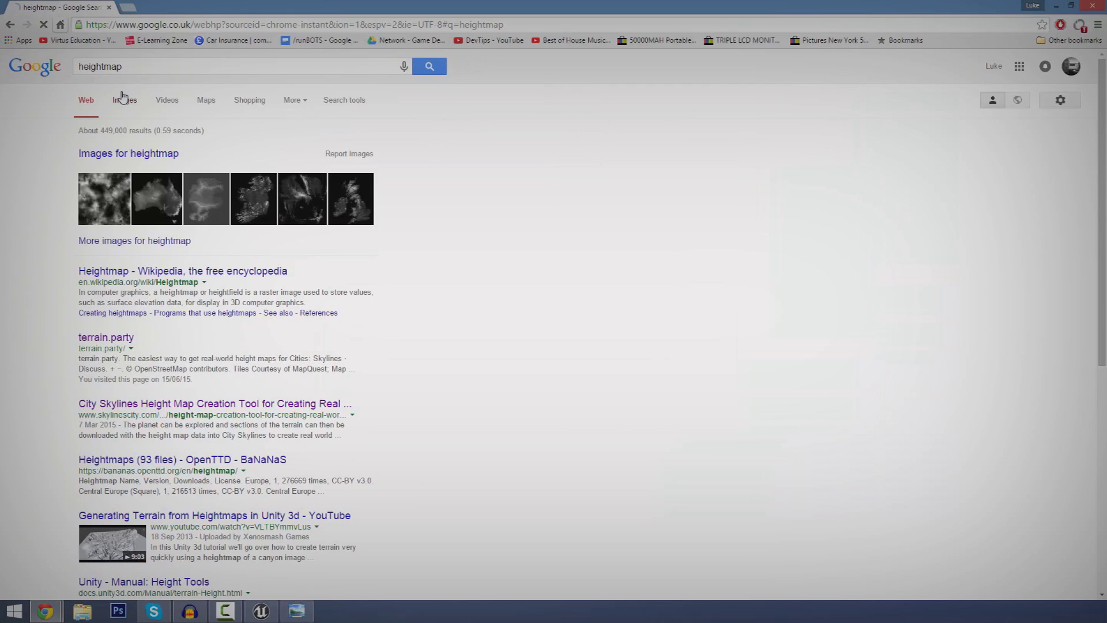
pyautogui.click(123, 98)
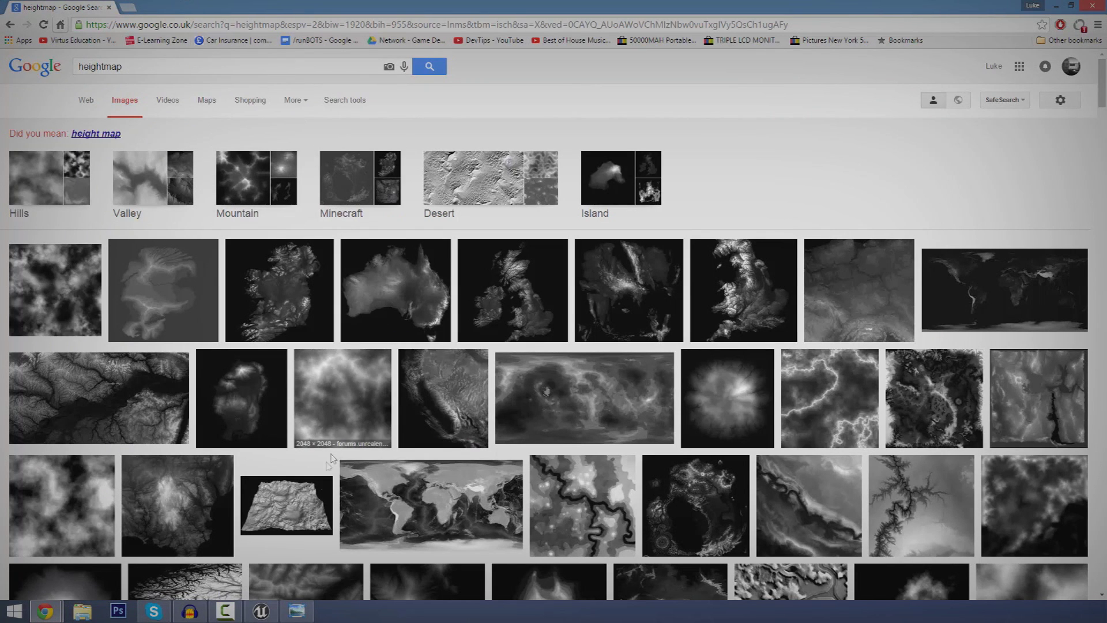
pyautogui.click(281, 288)
pyautogui.click(499, 120)
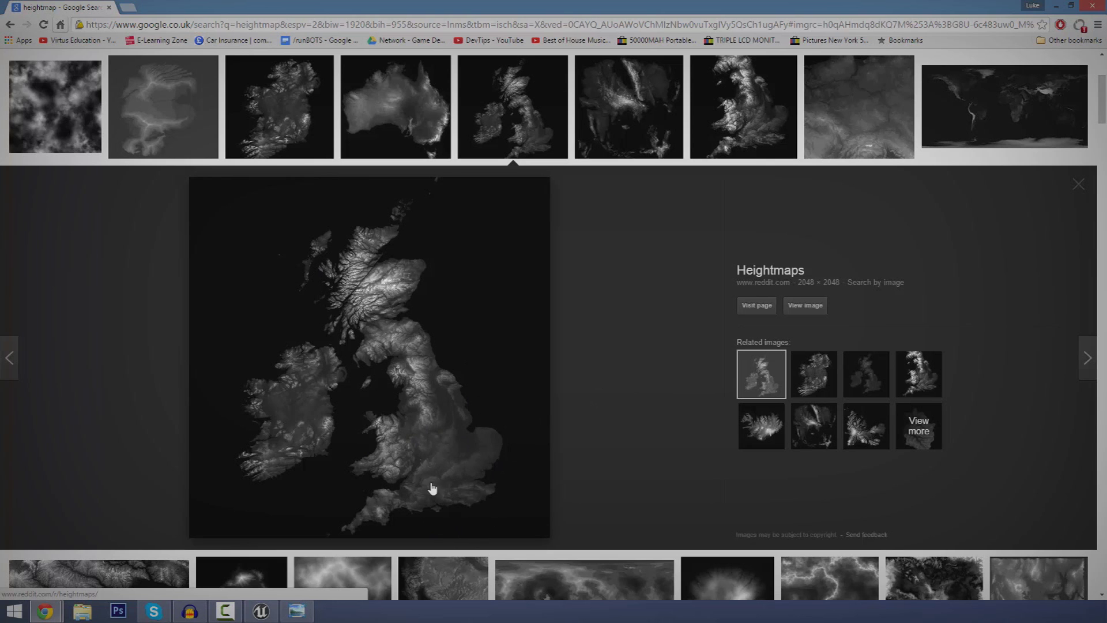
pyautogui.click(1095, 5)
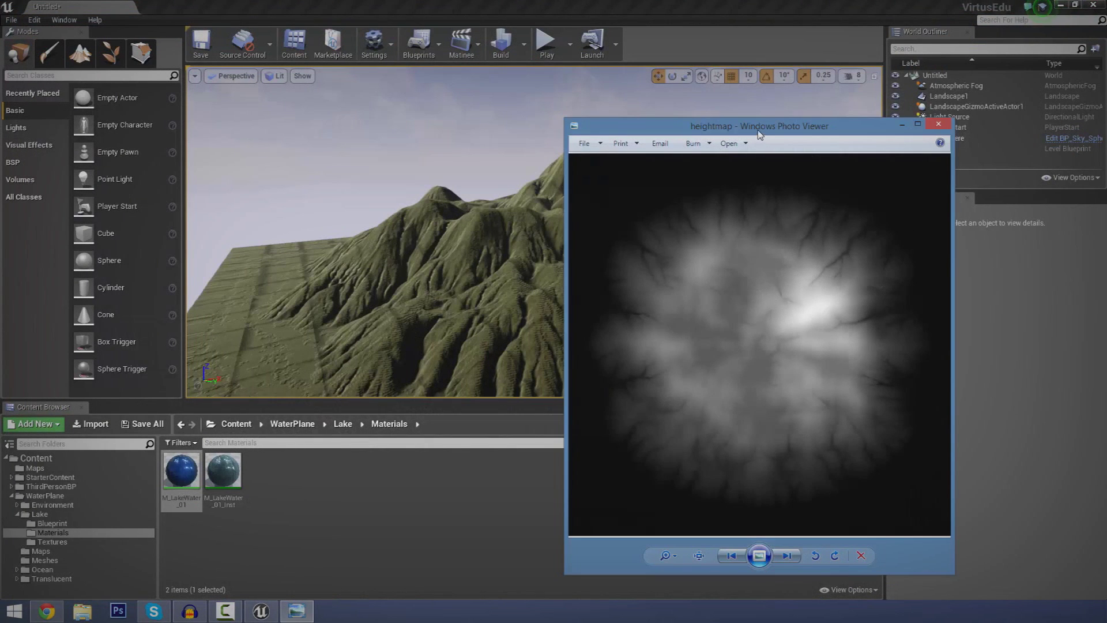
# Inspect the bright and dark areas of the heightmap image and close the image viewer
pyautogui.moveTo(758, 132); pyautogui.dragTo(685, 110)
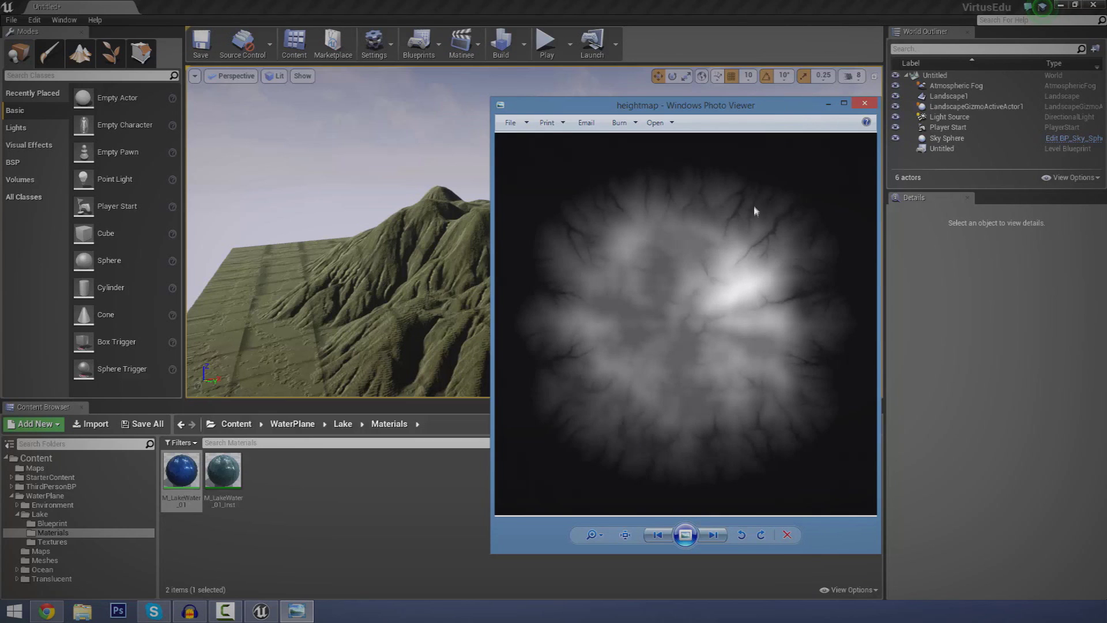
pyautogui.scroll(2, 699, 333)
pyautogui.scroll(-2, 699, 333)
pyautogui.click(864, 103)
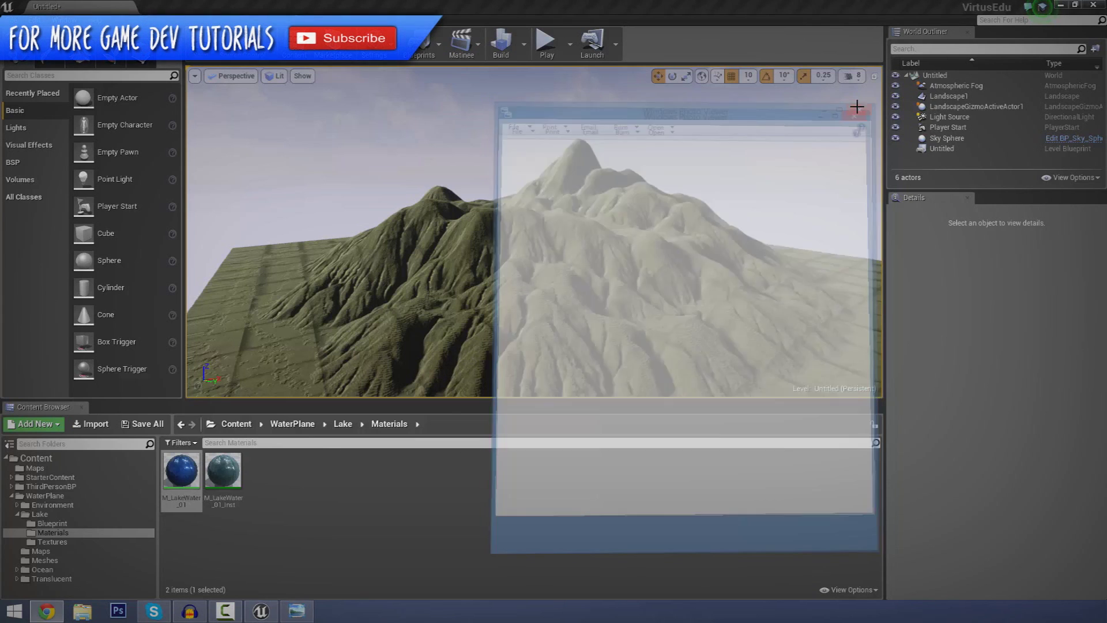
# Create a new default level with floor, sky and light, discarding the unsaved changes to the current one
pyautogui.click(375, 225)
pyautogui.click(11, 20)
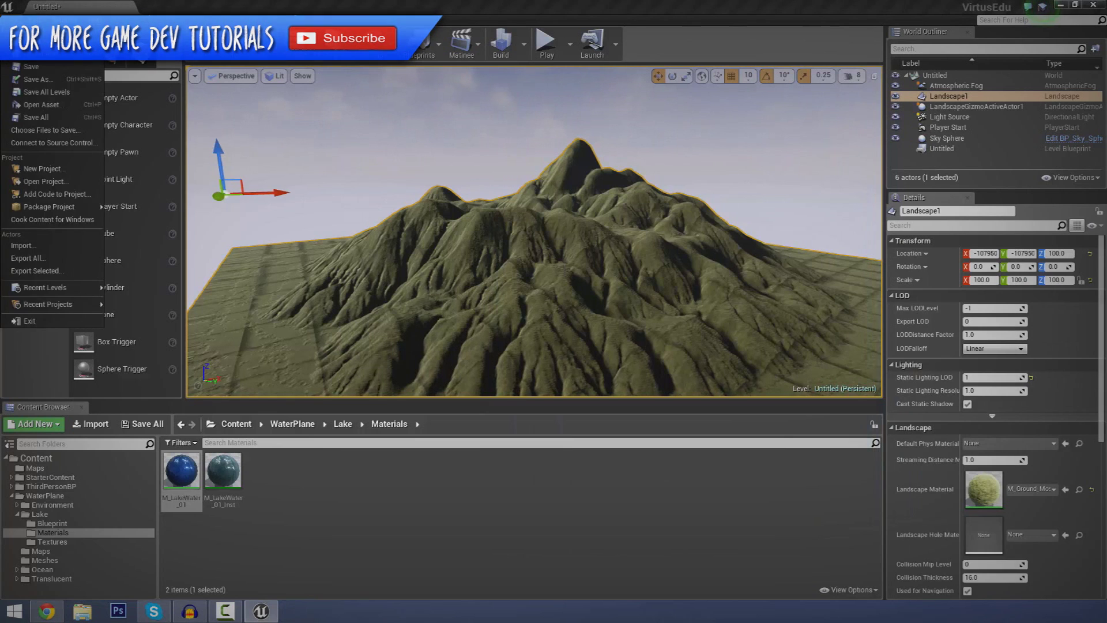
pyautogui.click(39, 47)
pyautogui.click(87, 42)
pyautogui.click(457, 245)
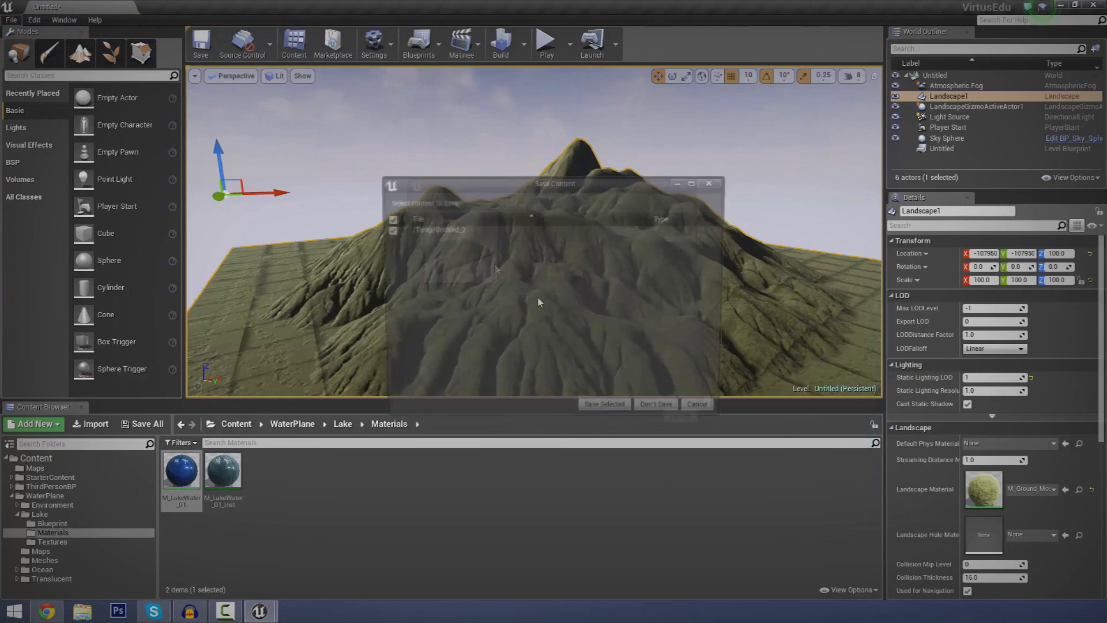
pyautogui.click(642, 413)
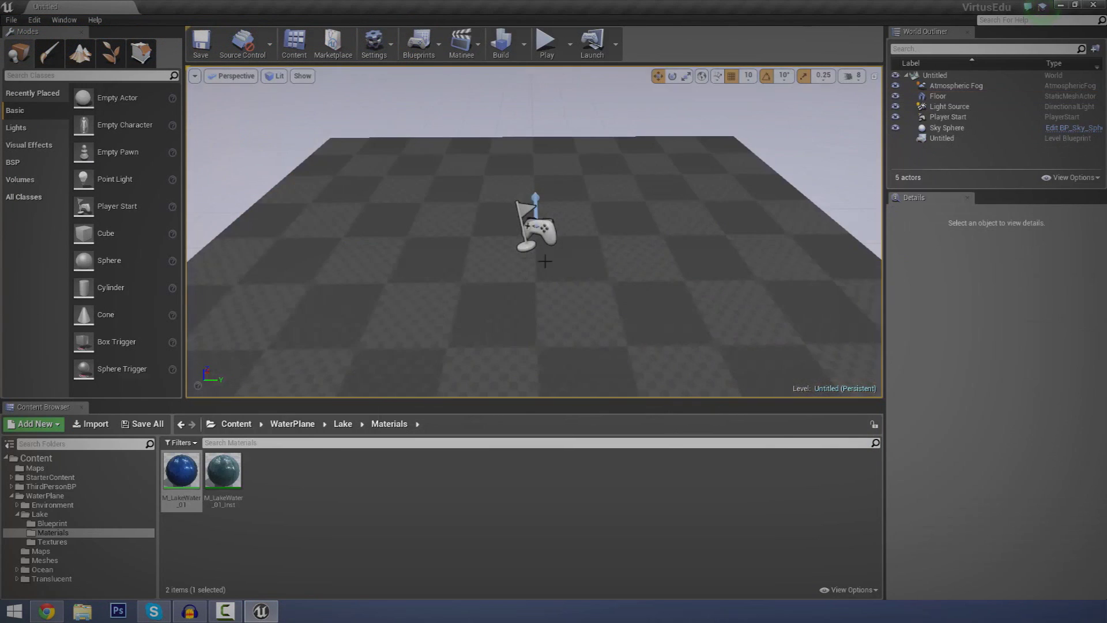
# Set up a new landscape imported from file, using the heightmap PNG on the Desktop as its heightmap
pyautogui.press('s')
pyautogui.moveTo(579, 279); pyautogui.dragTo(579, 279, button='right')
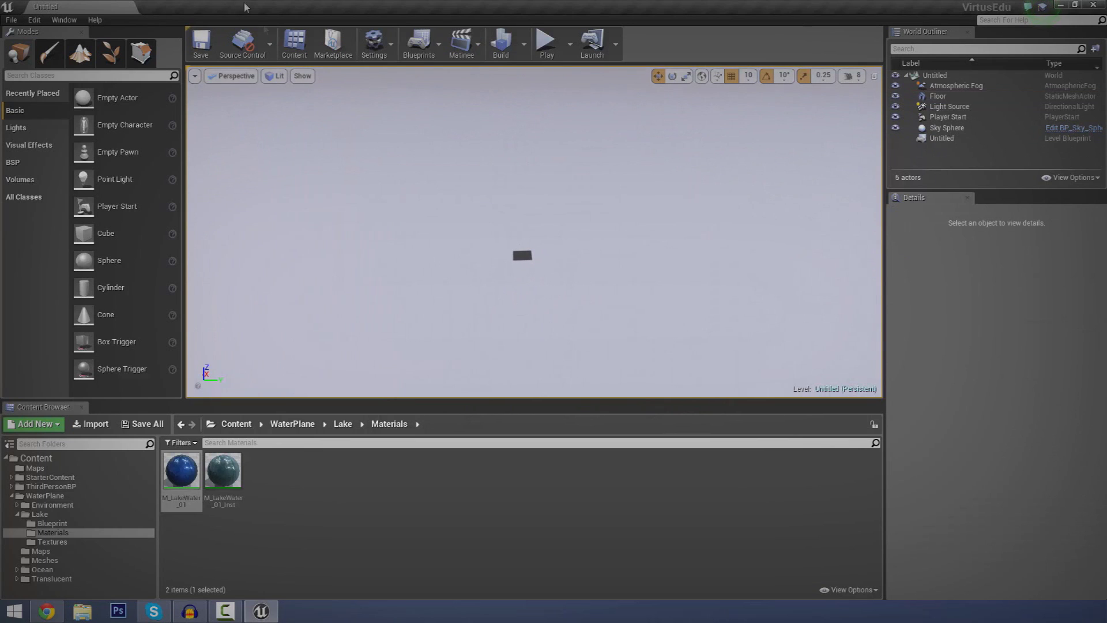
pyautogui.click(80, 53)
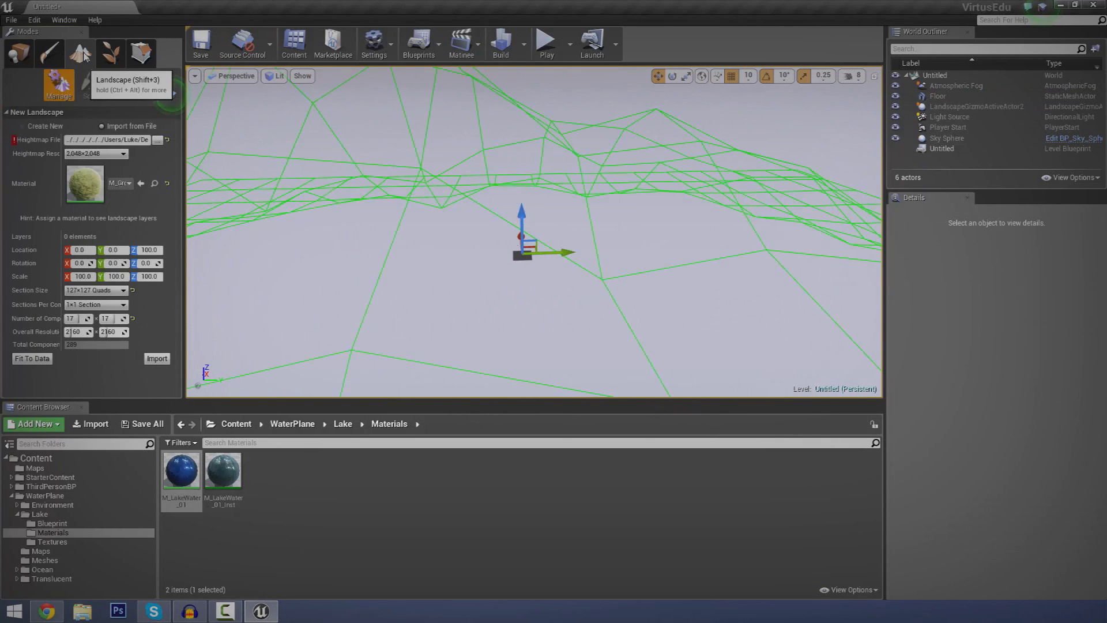
pyautogui.click(54, 127)
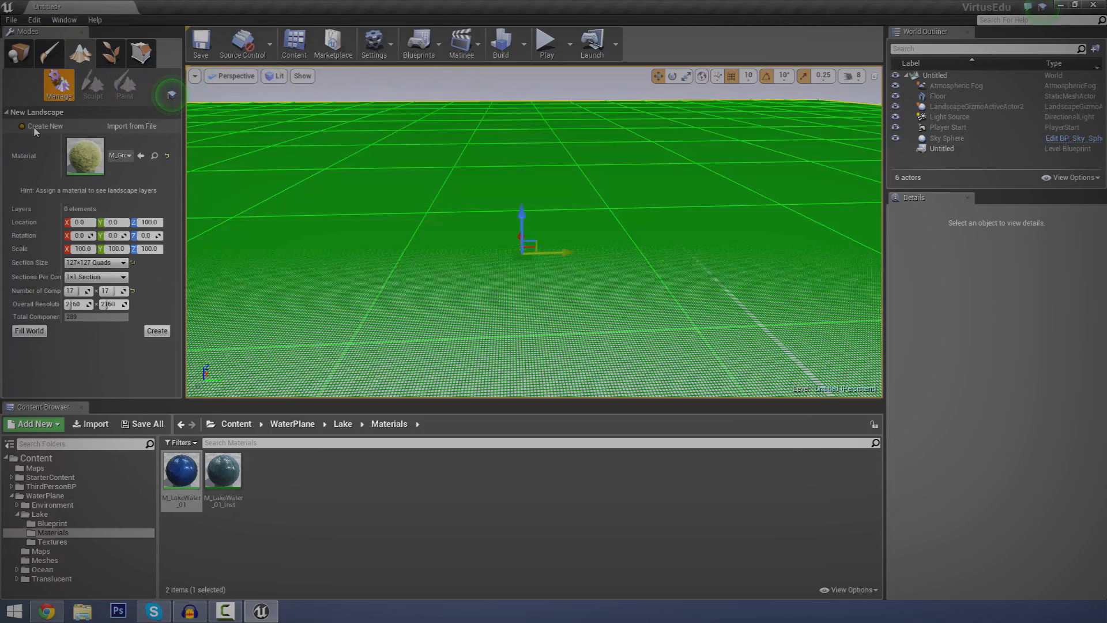
pyautogui.click(126, 128)
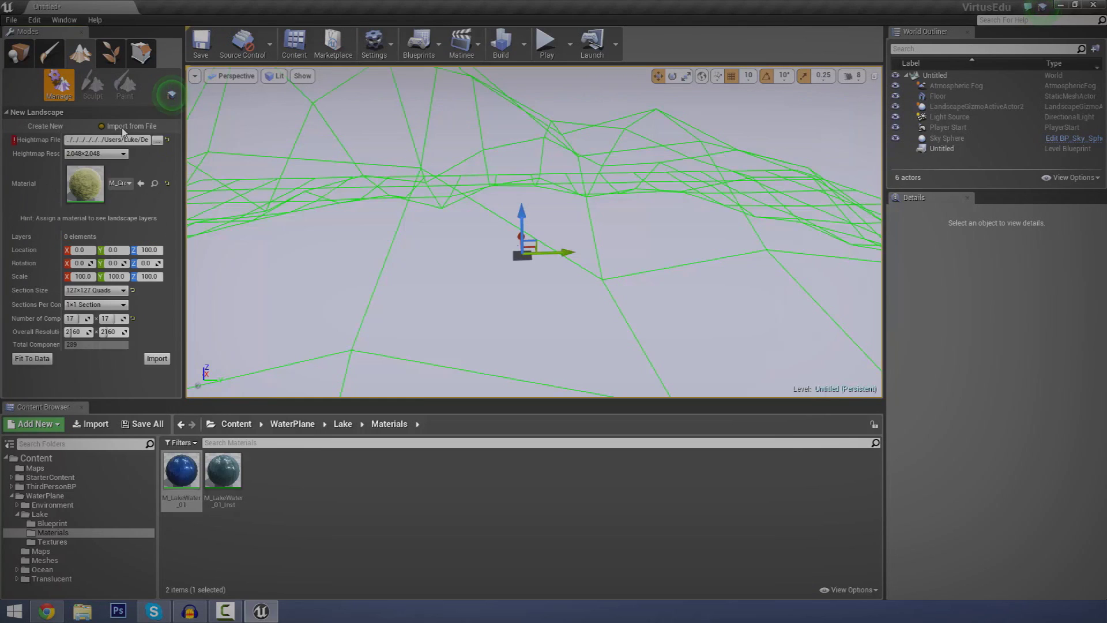
pyautogui.click(157, 141)
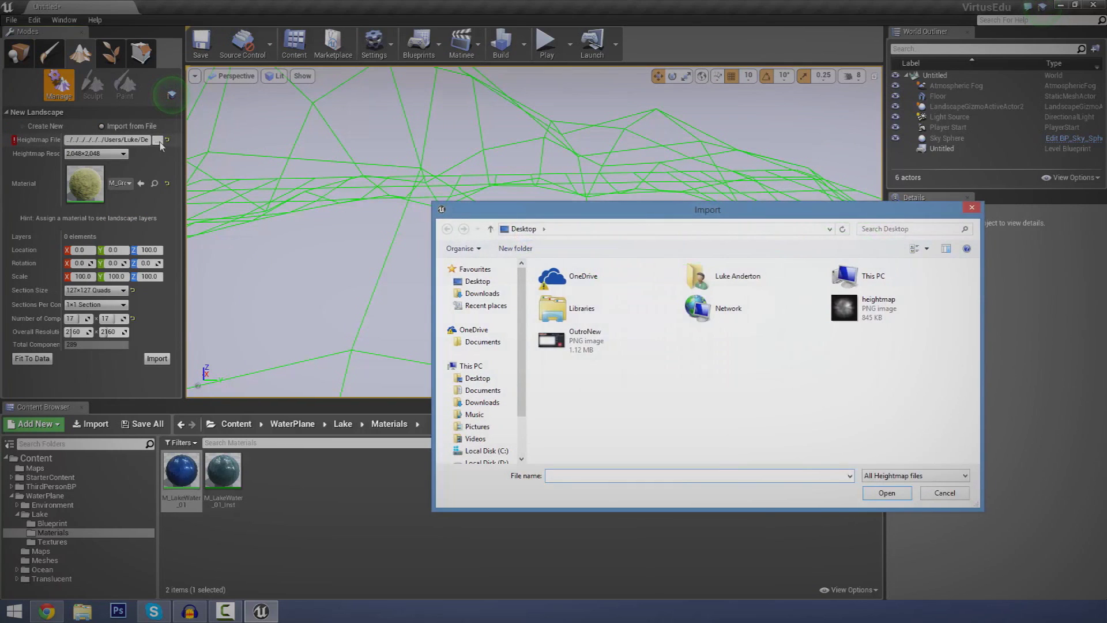
pyautogui.click(851, 319)
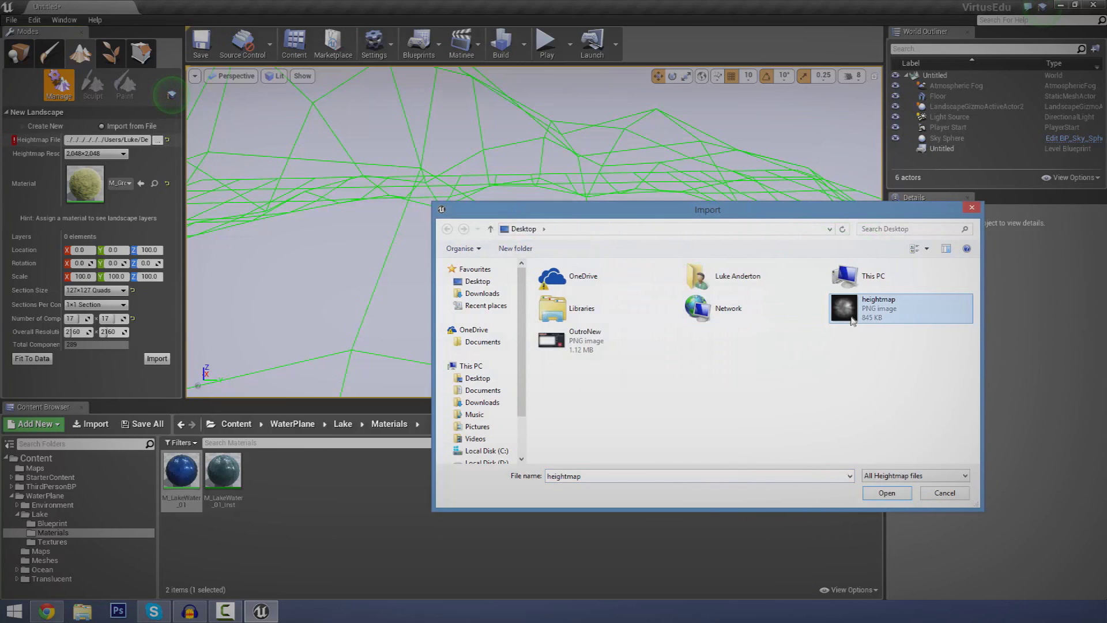
pyautogui.doubleClick(880, 316)
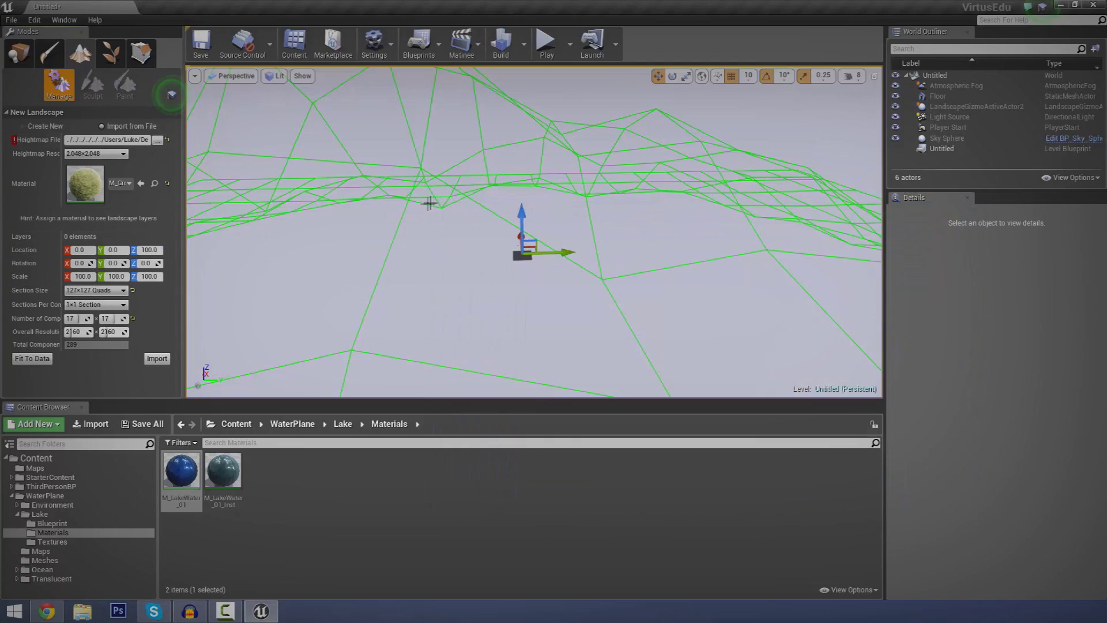
# Examine the wireframe preview of the landscape from several sides
pyautogui.press('s')
pyautogui.moveTo(430, 203); pyautogui.dragTo(327, 236, button='right')
pyautogui.press('d')
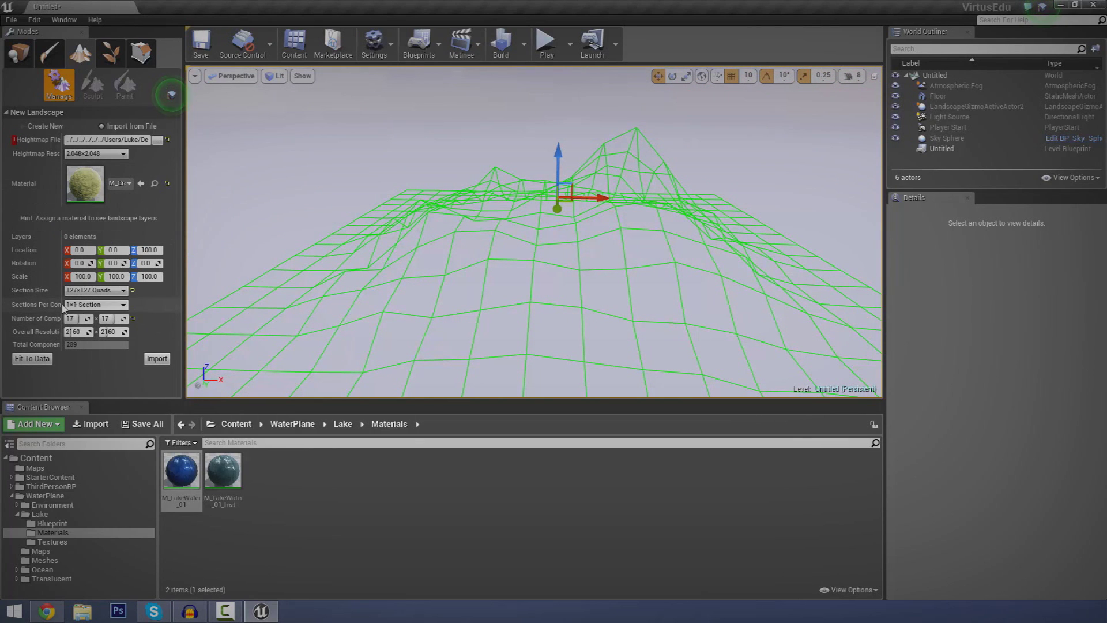
pyautogui.moveTo(242, 306); pyautogui.dragTo(210, 287, button='right')
pyautogui.press('w')
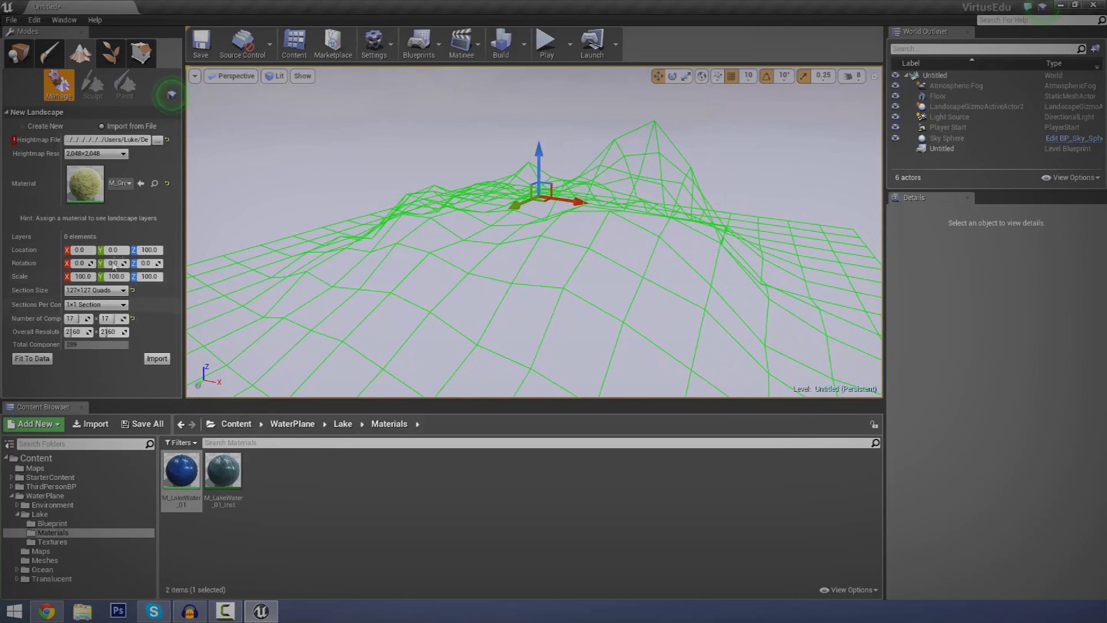
pyautogui.moveTo(552, 232); pyautogui.dragTo(618, 238, button='right')
pyautogui.press('a')
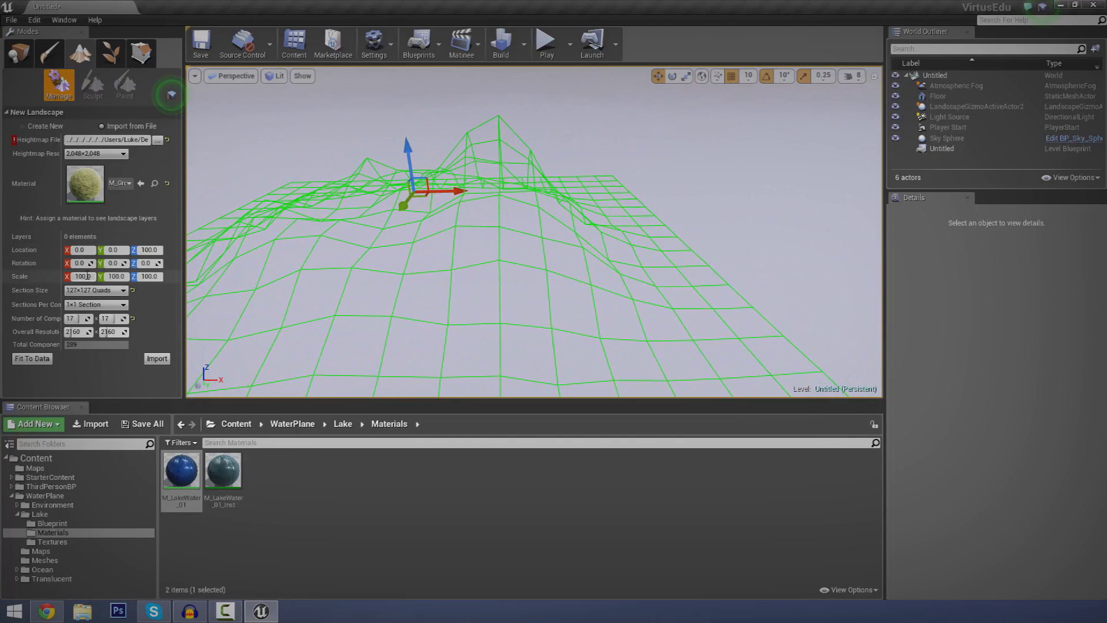
pyautogui.press('d')
pyautogui.moveTo(533, 232); pyautogui.dragTo(495, 236, button='right')
pyautogui.press('a')
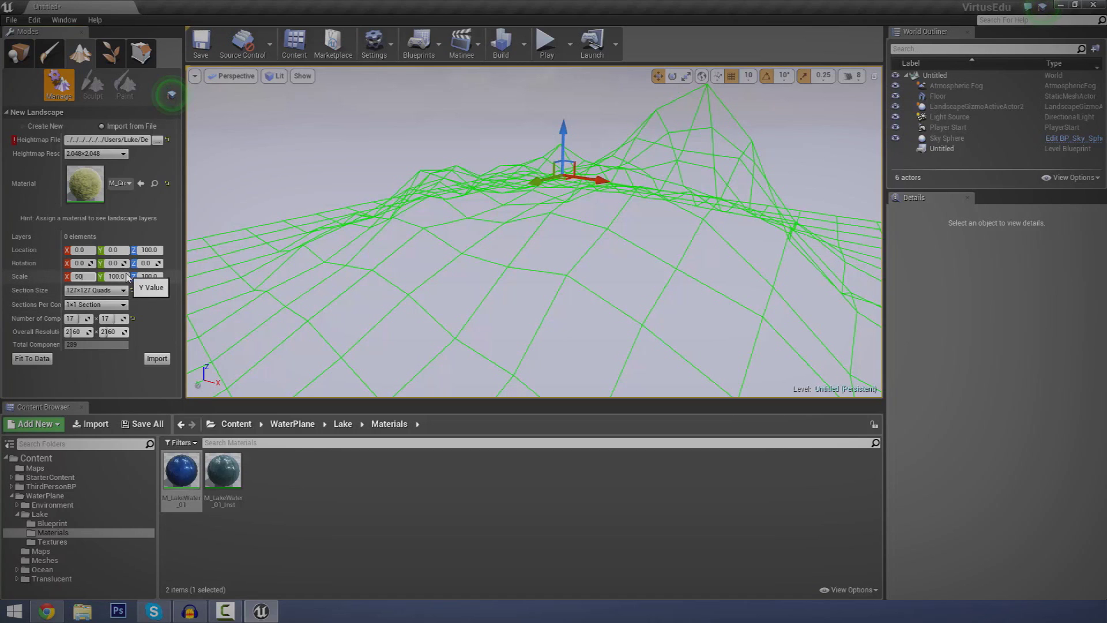
# Set the new landscape's X and Y scale to 50
pyautogui.press('Tab')
pyautogui.write('50')
pyautogui.press('Return')
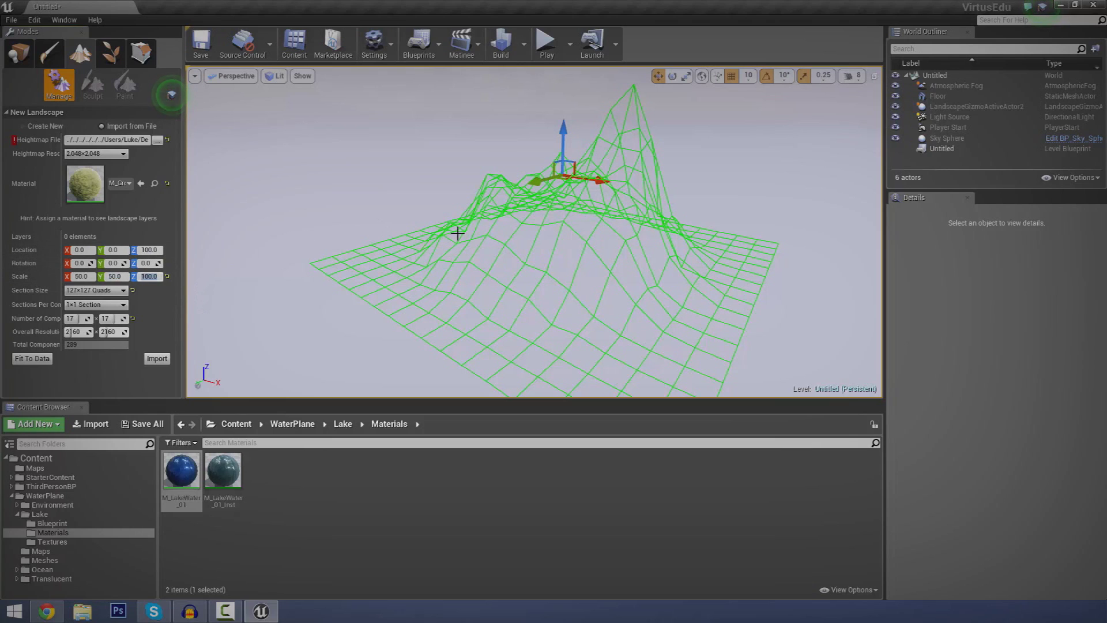
# Check the preview's proportions and set the new landscape's Z scale to 50
pyautogui.moveTo(577, 225); pyautogui.dragTo(533, 237, button='right')
pyautogui.moveTo(452, 229); pyautogui.dragTo(454, 212)
pyautogui.moveTo(454, 212); pyautogui.dragTo(551, 148, button='right')
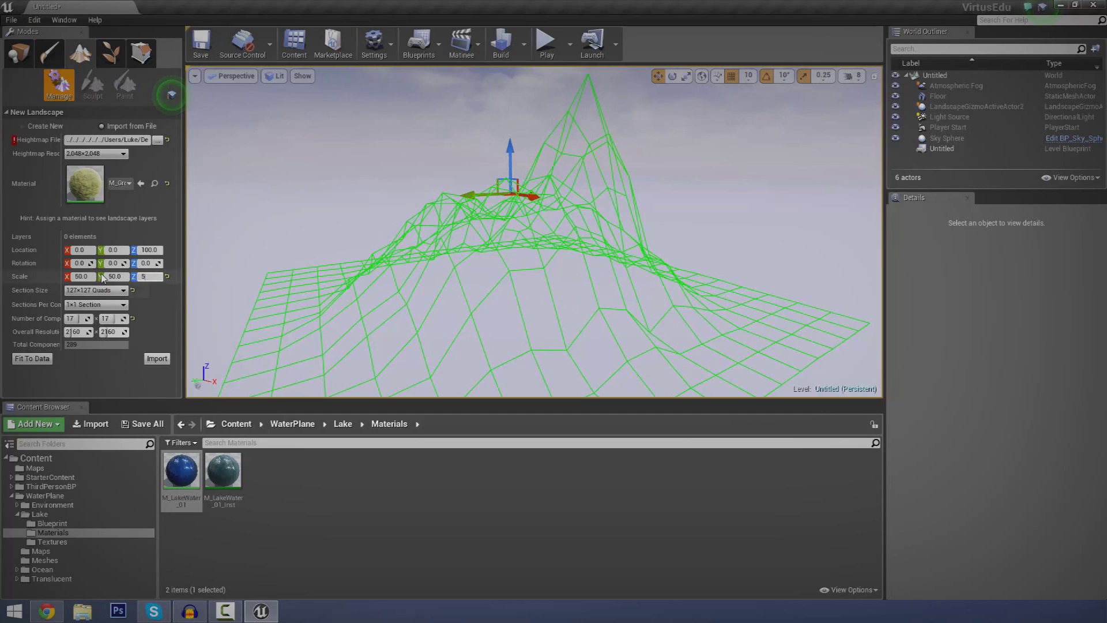
pyautogui.press('Return')
pyautogui.moveTo(644, 262); pyautogui.dragTo(591, 263, button='right')
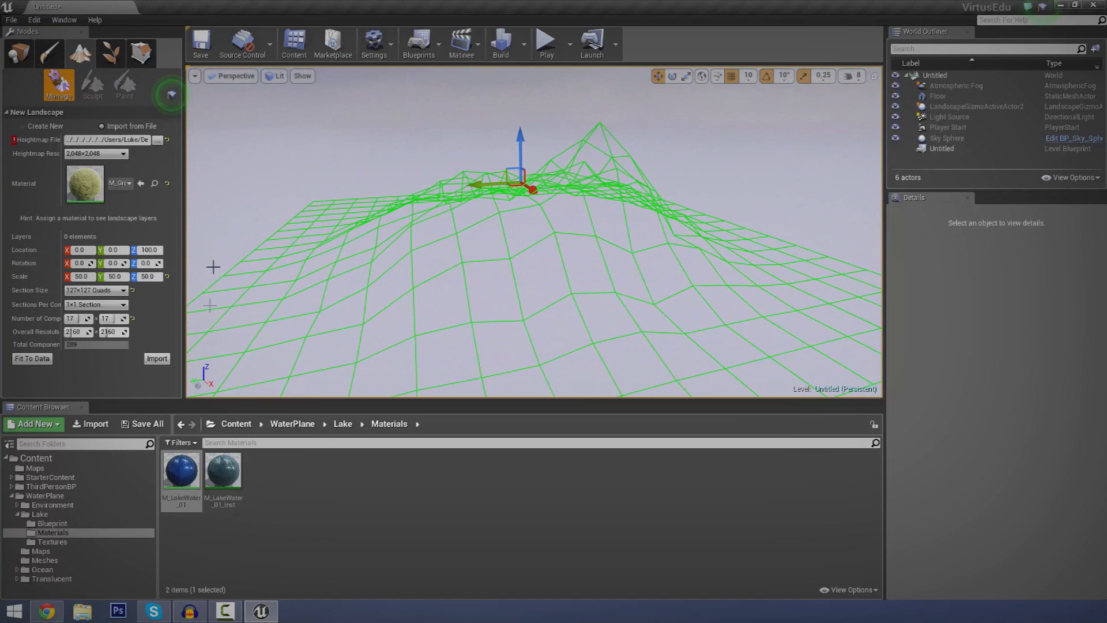
# Import the heightmap as a landscape and look over the generated mountains from several sides
pyautogui.click(160, 360)
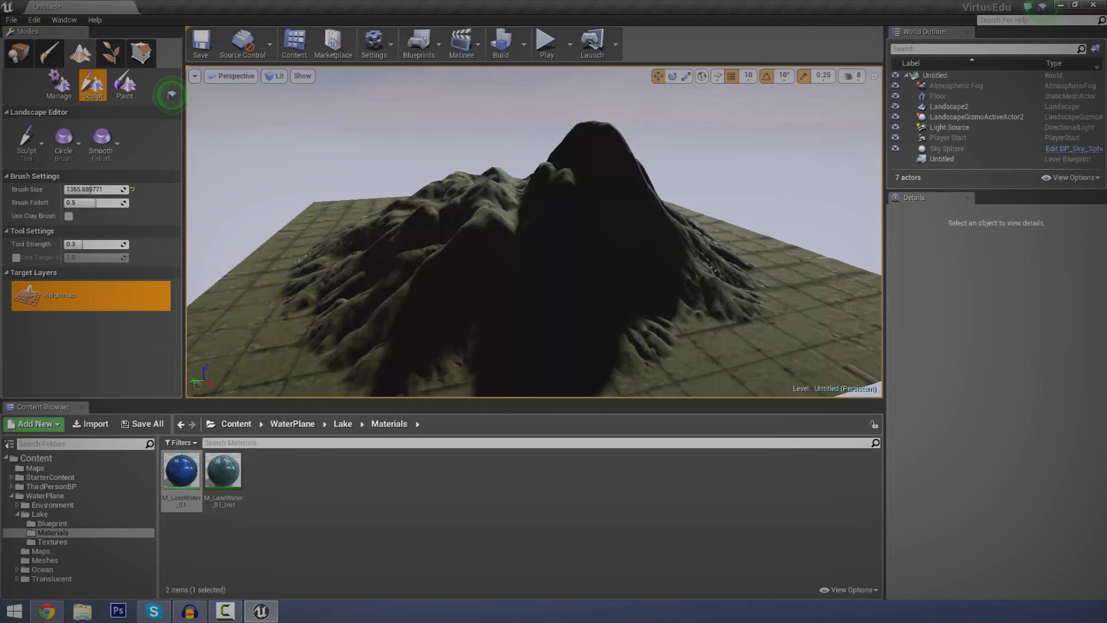
pyautogui.moveTo(534, 232); pyautogui.dragTo(689, 249, button='right')
pyautogui.moveTo(542, 209); pyautogui.dragTo(599, 209, button='right')
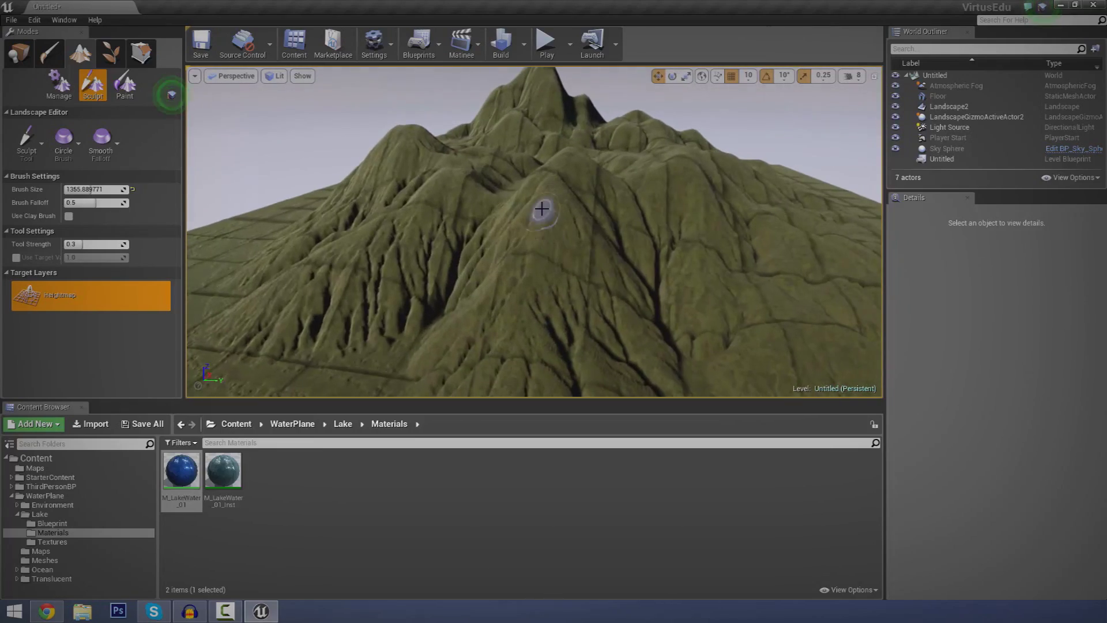
pyautogui.moveTo(603, 274)
pyautogui.mouseDown(button='right')
pyautogui.moveTo(579, 297)
pyautogui.moveTo(525, 299)
pyautogui.moveTo(516, 283)
pyautogui.moveTo(447, 272)
pyautogui.mouseUp(button='right')
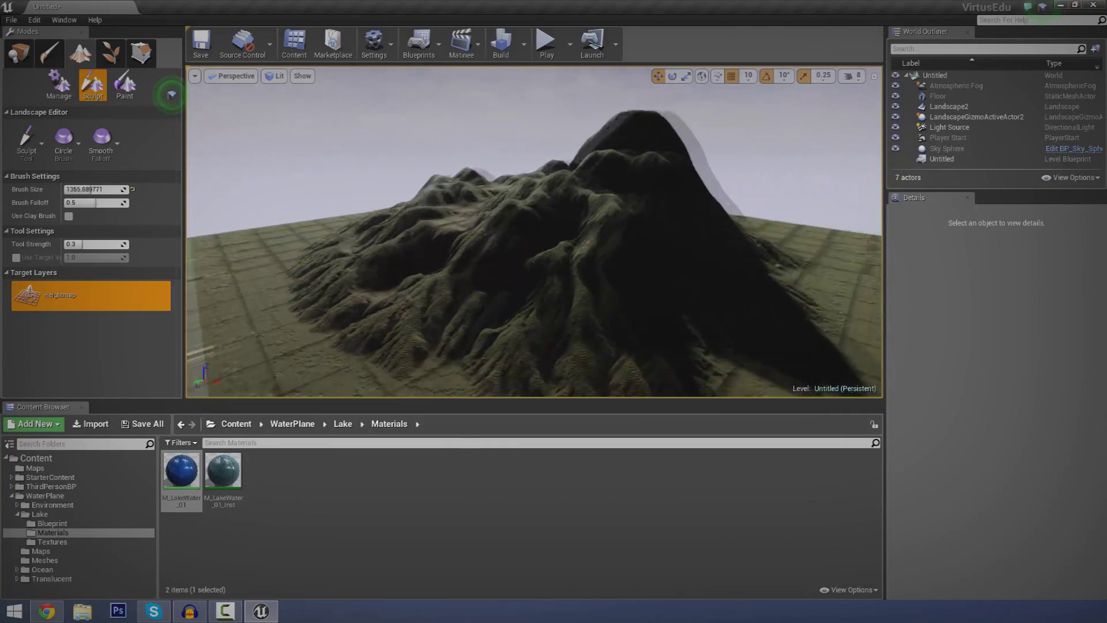
pyautogui.press('Up')
pyautogui.moveTo(447, 272); pyautogui.dragTo(556, 277, button='right')
pyautogui.press('Right')
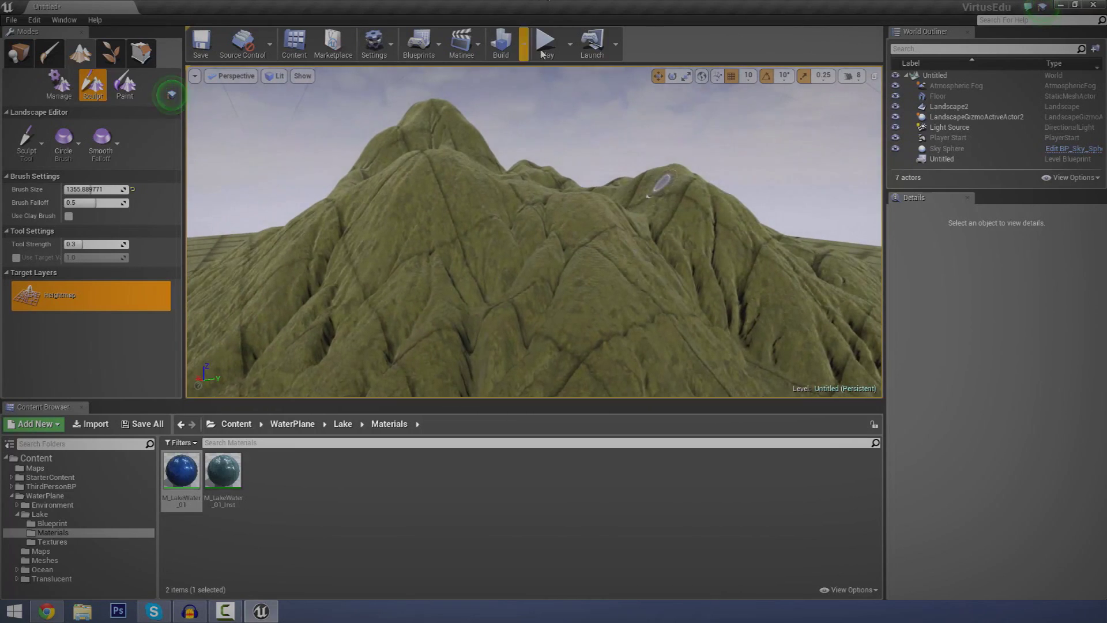
# Play-test the level by running the character across the floor and over the mountain terrain, and end the play session
pyautogui.click(543, 52)
pyautogui.click(533, 231)
pyautogui.press('w')
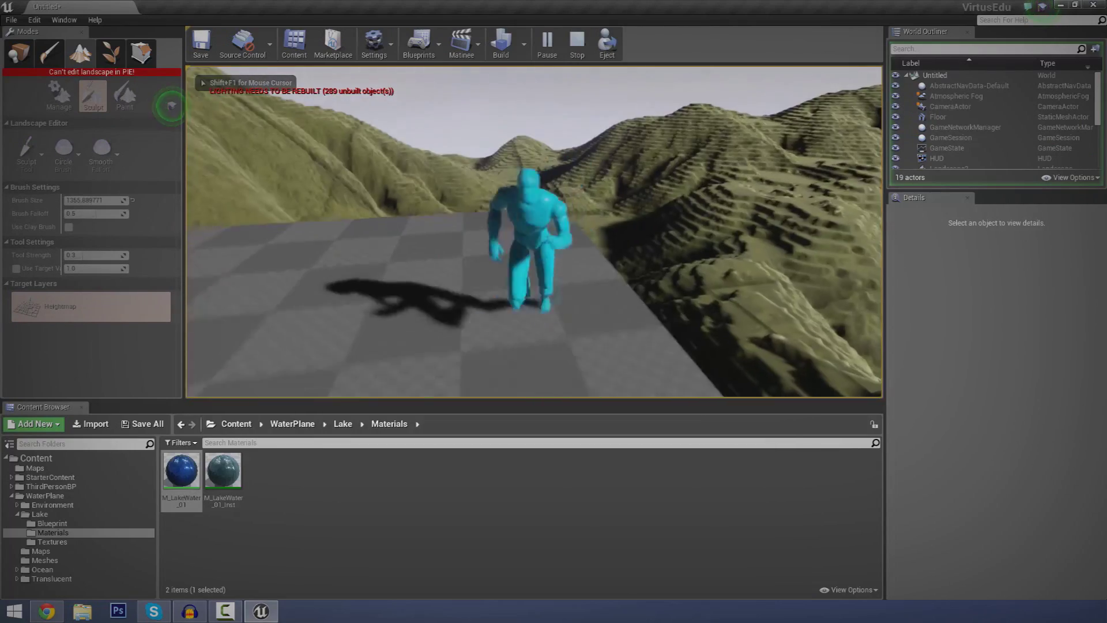
pyautogui.press('w')
pyautogui.press('w')
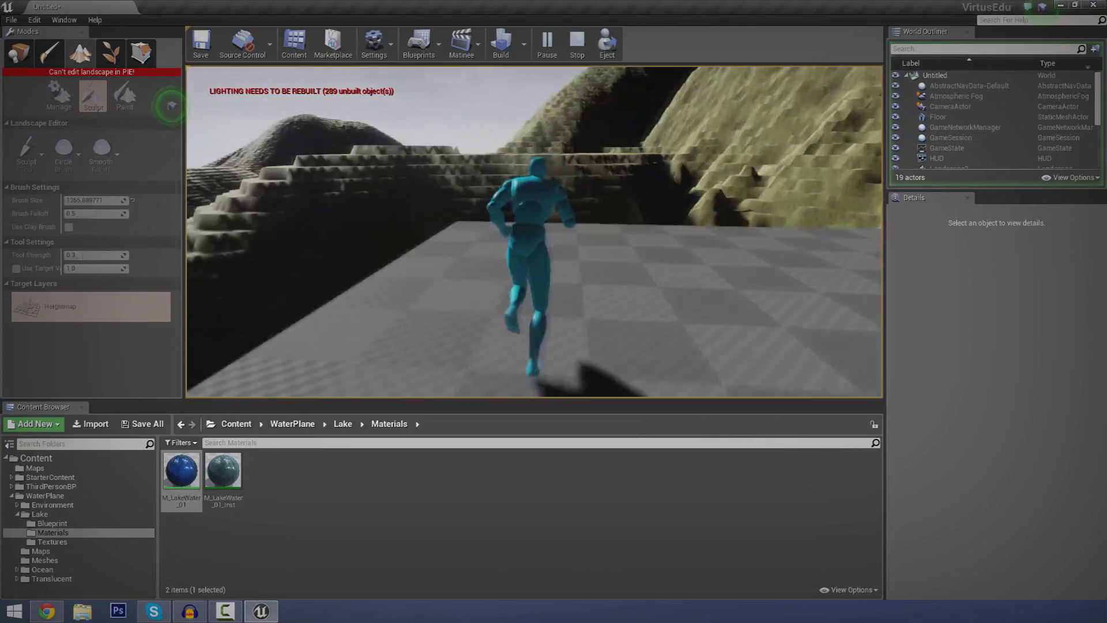
pyautogui.press('w')
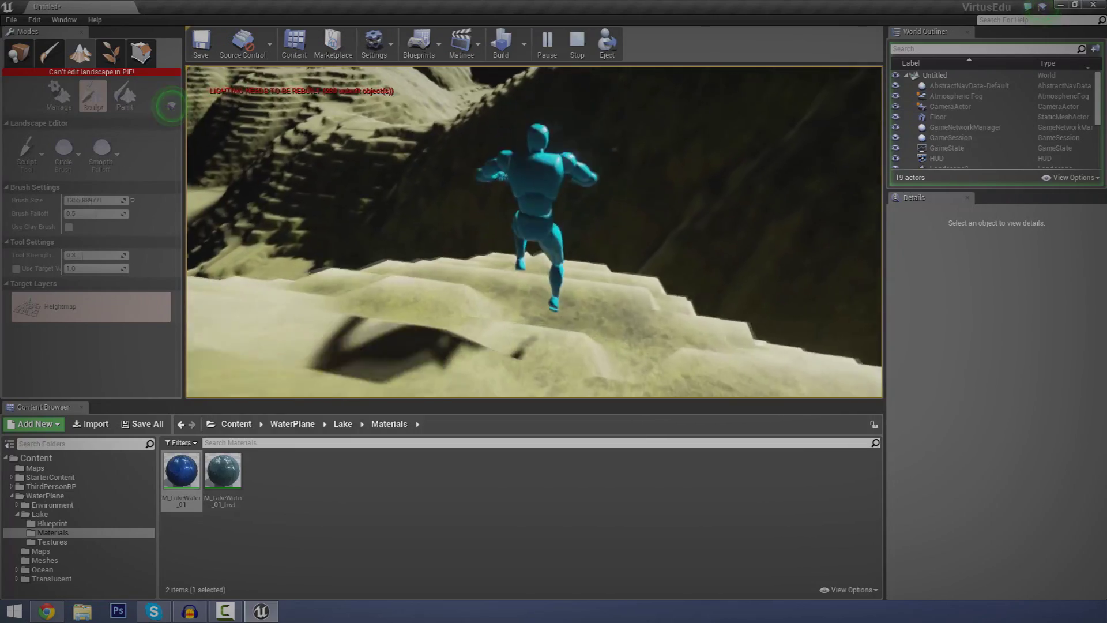
pyautogui.press('w')
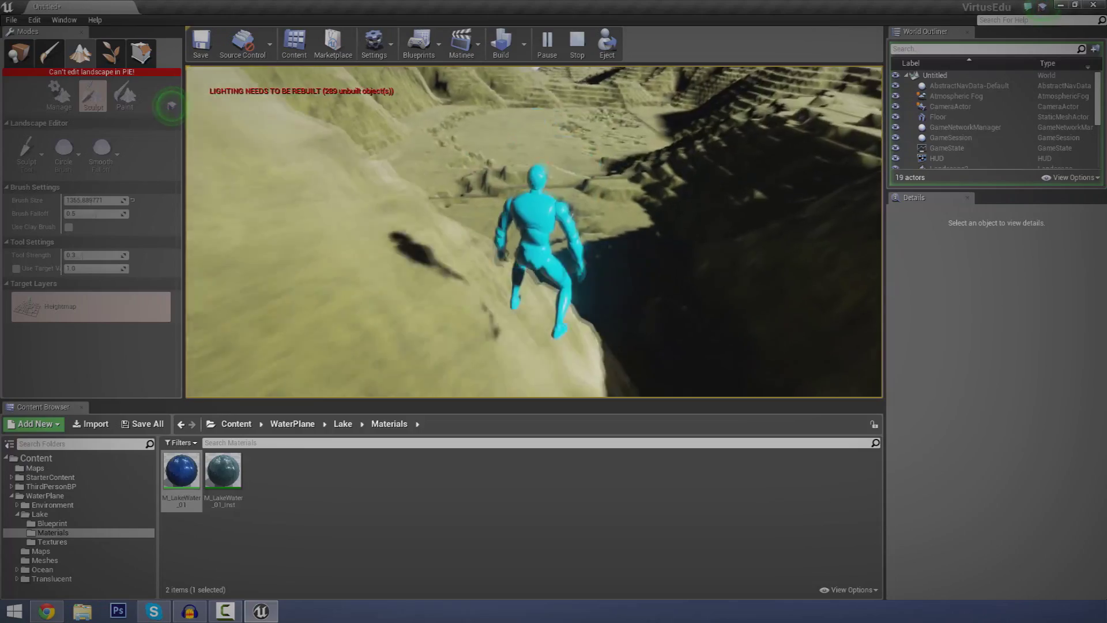
pyautogui.press('w')
pyautogui.press('Escape')
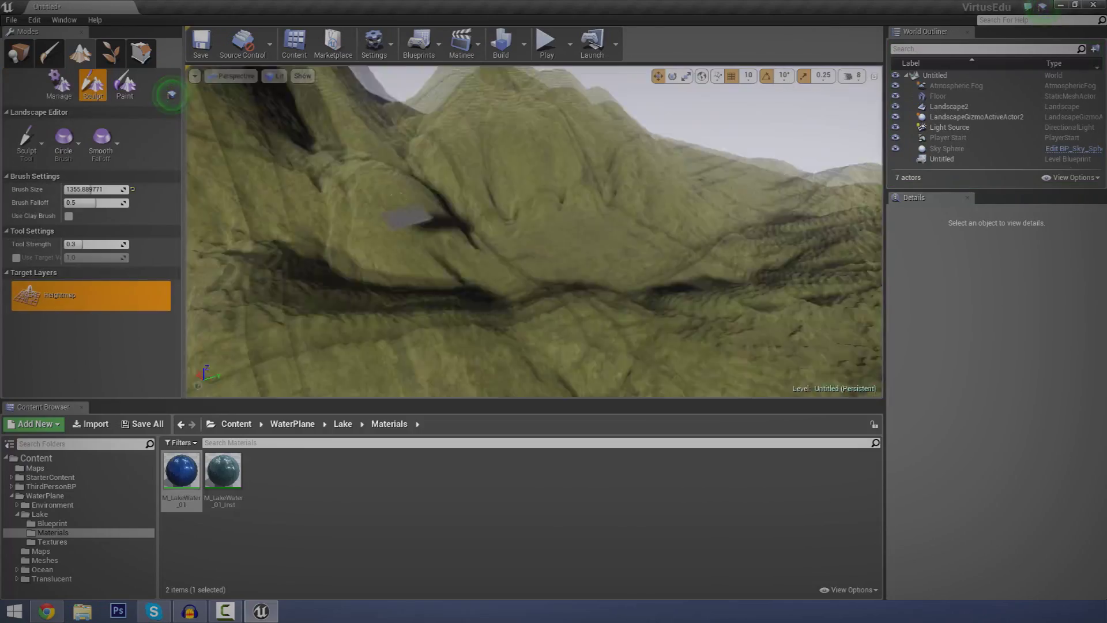
# Raise a new hill on the flat ground beside the mountains with the Sculpt tool, using several brush strokes
pyautogui.press('s')
pyautogui.moveTo(534, 231); pyautogui.dragTo(461, 259, button='right')
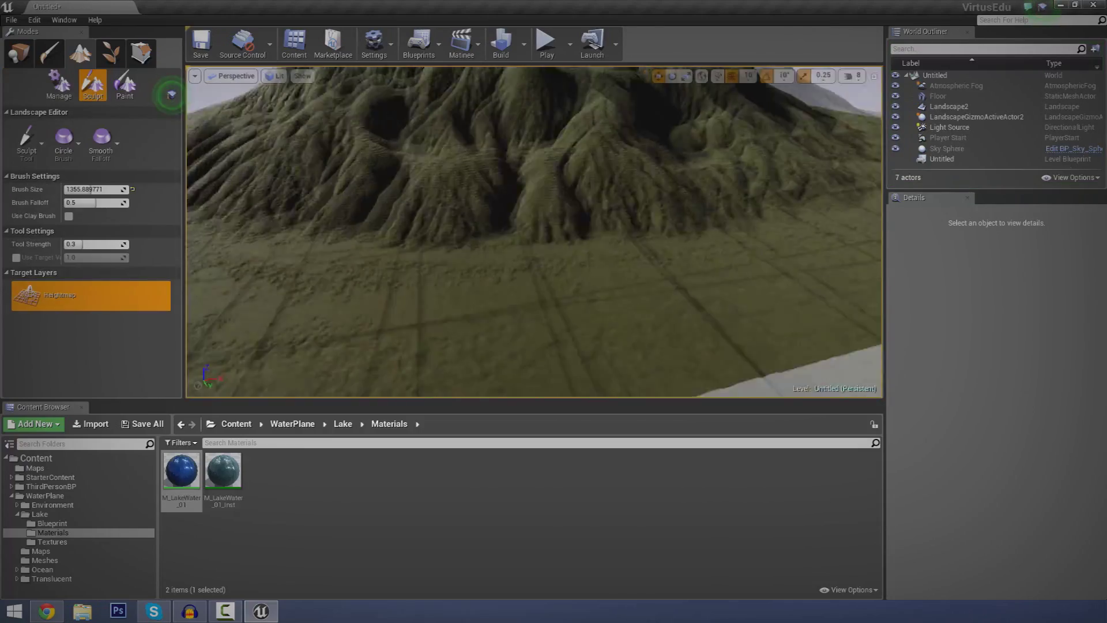
pyautogui.press('s')
pyautogui.moveTo(612, 250)
pyautogui.mouseDown(button='right')
pyautogui.moveTo(508, 242)
pyautogui.moveTo(484, 253)
pyautogui.mouseUp(button='right')
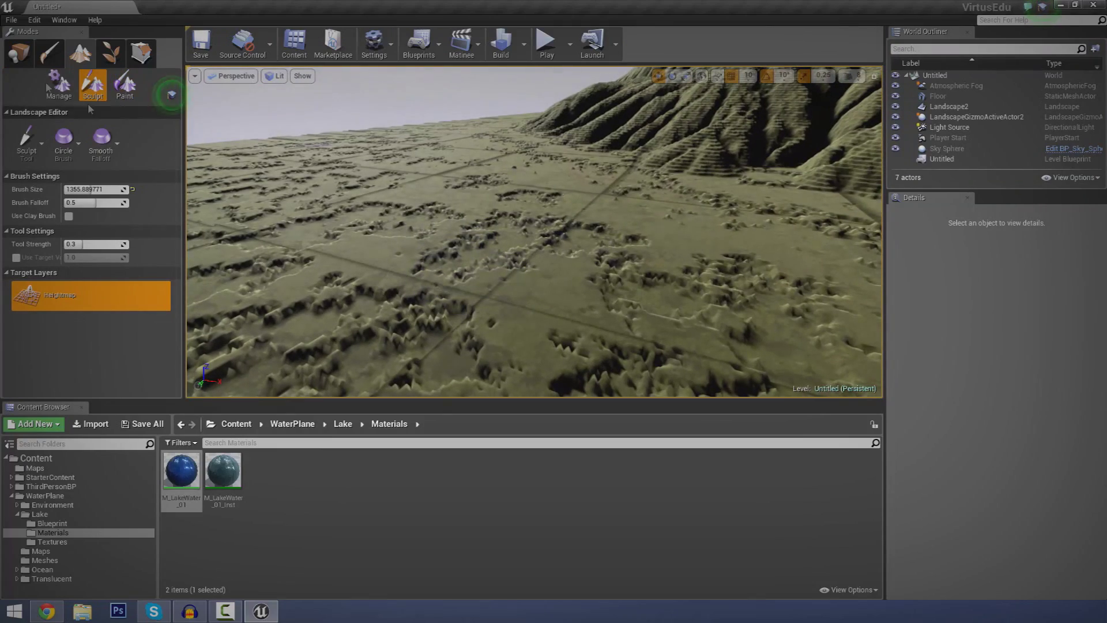
pyautogui.click(27, 155)
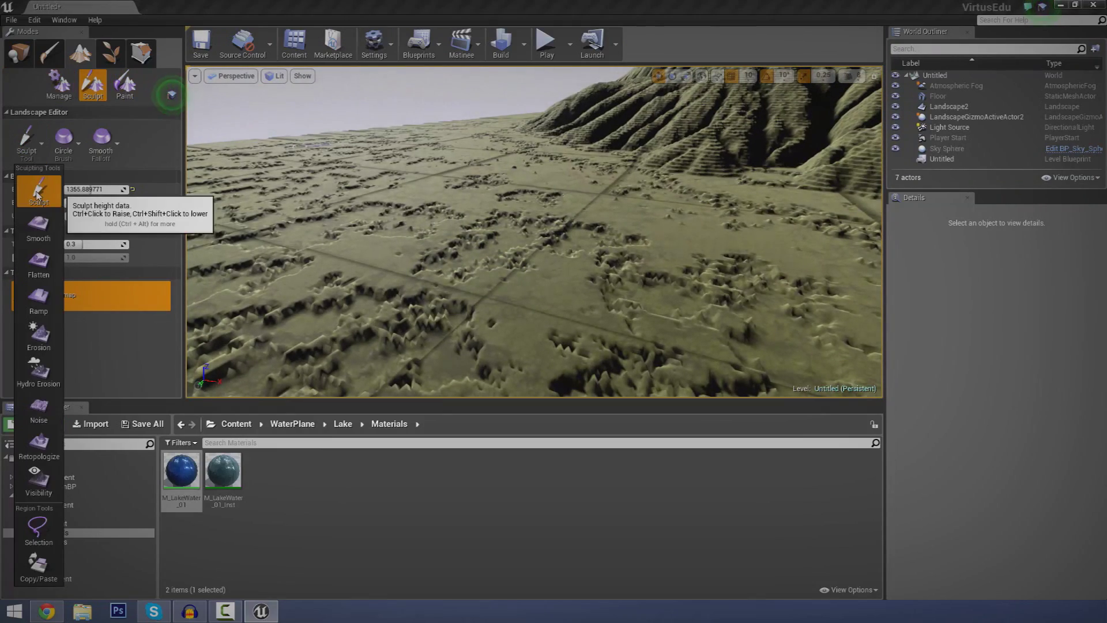
pyautogui.click(37, 189)
pyautogui.press('w')
pyautogui.moveTo(493, 241)
pyautogui.mouseDown(button='right')
pyautogui.moveTo(542, 268)
pyautogui.moveTo(626, 258)
pyautogui.mouseUp(button='right')
pyautogui.press('s')
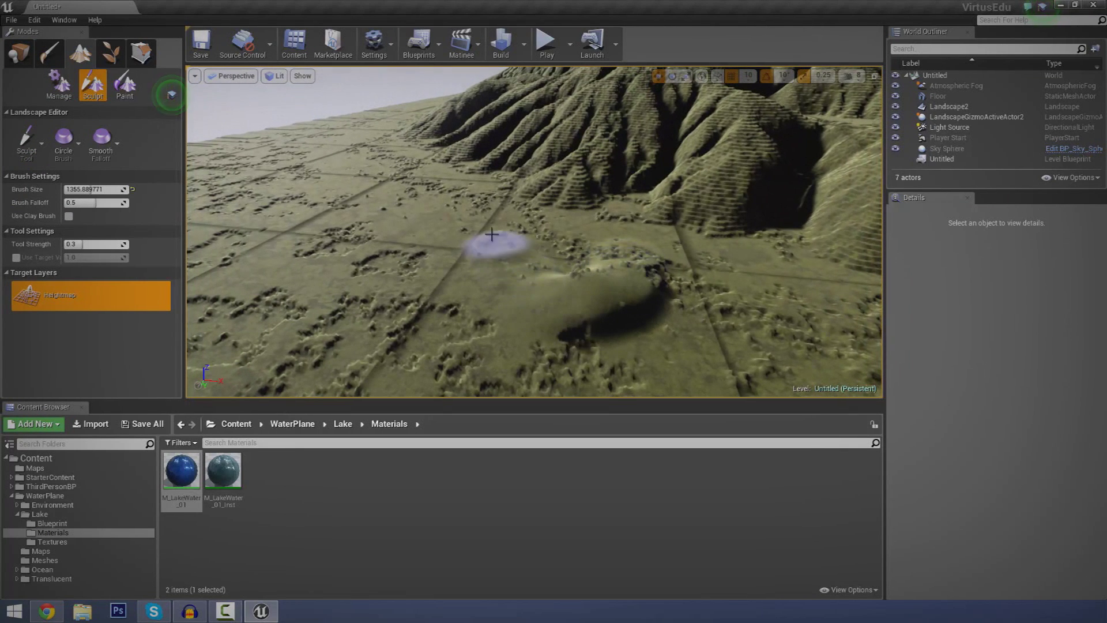
pyautogui.moveTo(622, 239)
pyautogui.mouseDown()
pyautogui.moveTo(706, 321)
pyautogui.moveTo(580, 227)
pyautogui.mouseUp()
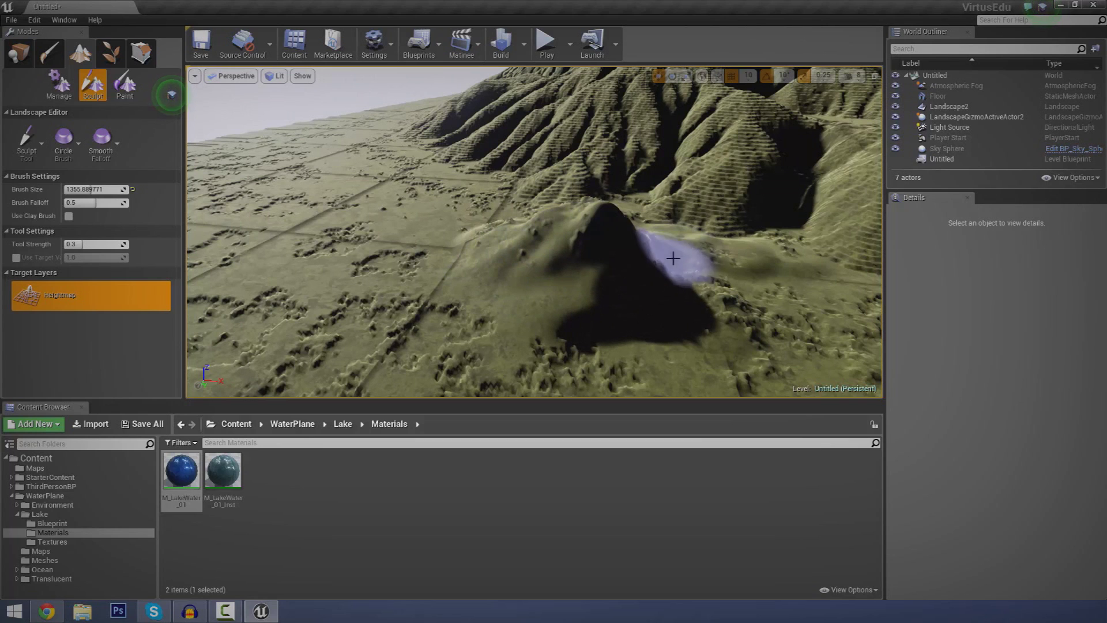
pyautogui.moveTo(712, 263)
pyautogui.mouseDown()
pyautogui.moveTo(613, 254)
pyautogui.moveTo(549, 234)
pyautogui.mouseUp()
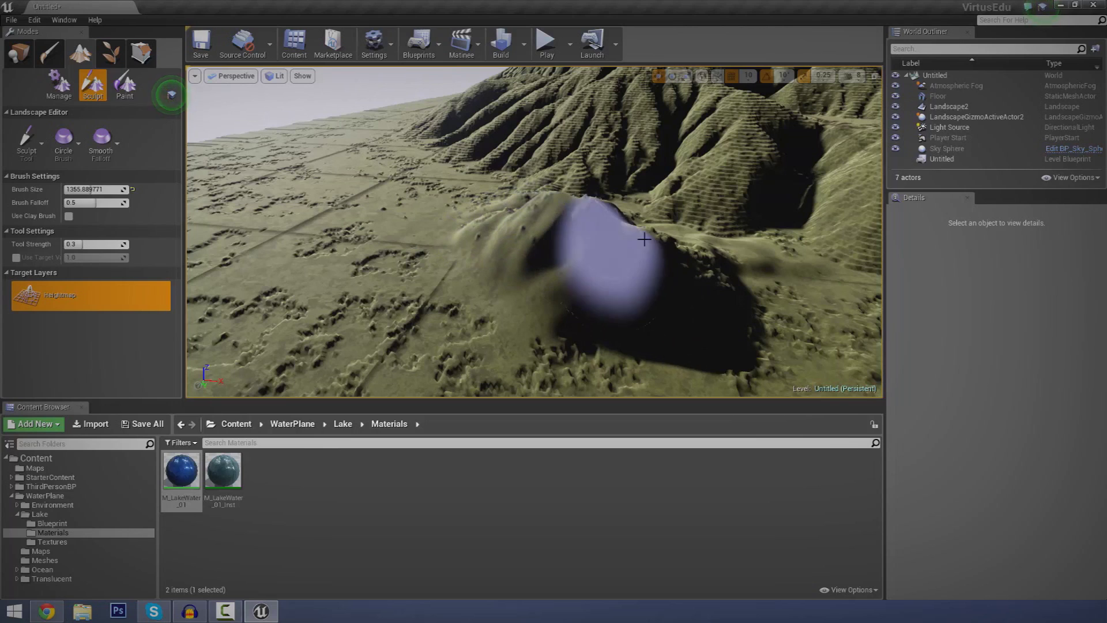
pyautogui.moveTo(644, 239); pyautogui.dragTo(725, 224)
pyautogui.moveTo(725, 224)
pyautogui.mouseDown(button='right')
pyautogui.moveTo(723, 212)
pyautogui.moveTo(769, 248)
pyautogui.moveTo(738, 228)
pyautogui.moveTo(726, 237)
pyautogui.mouseUp(button='right')
# Erode the slopes of the newly sculpted hill with the Erosion tool and check it from the other side
pyautogui.click(26, 141)
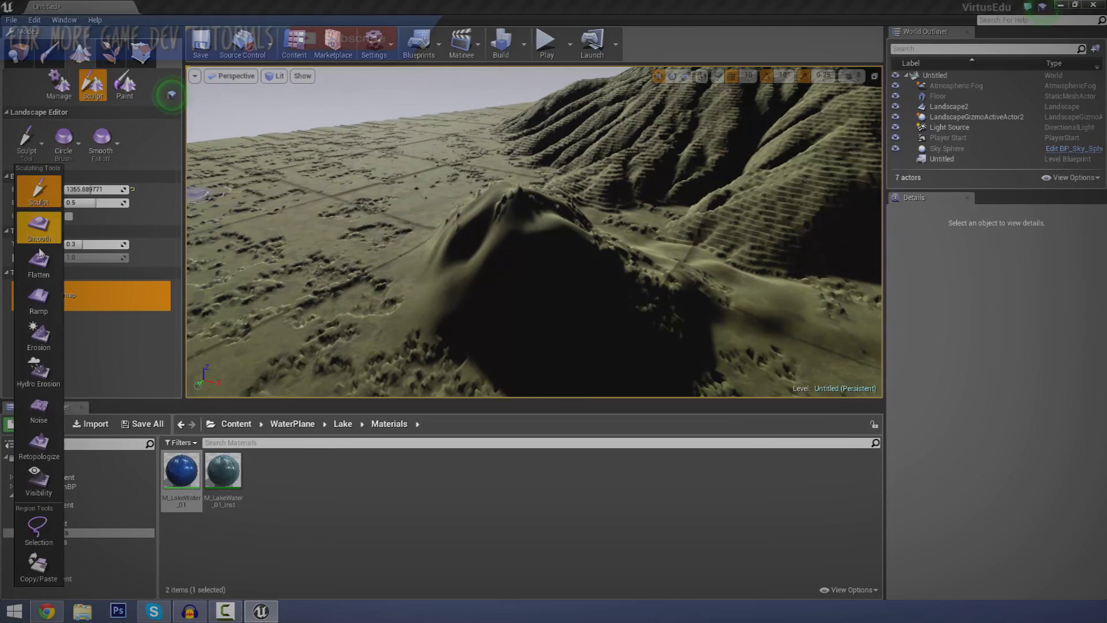
pyautogui.click(39, 335)
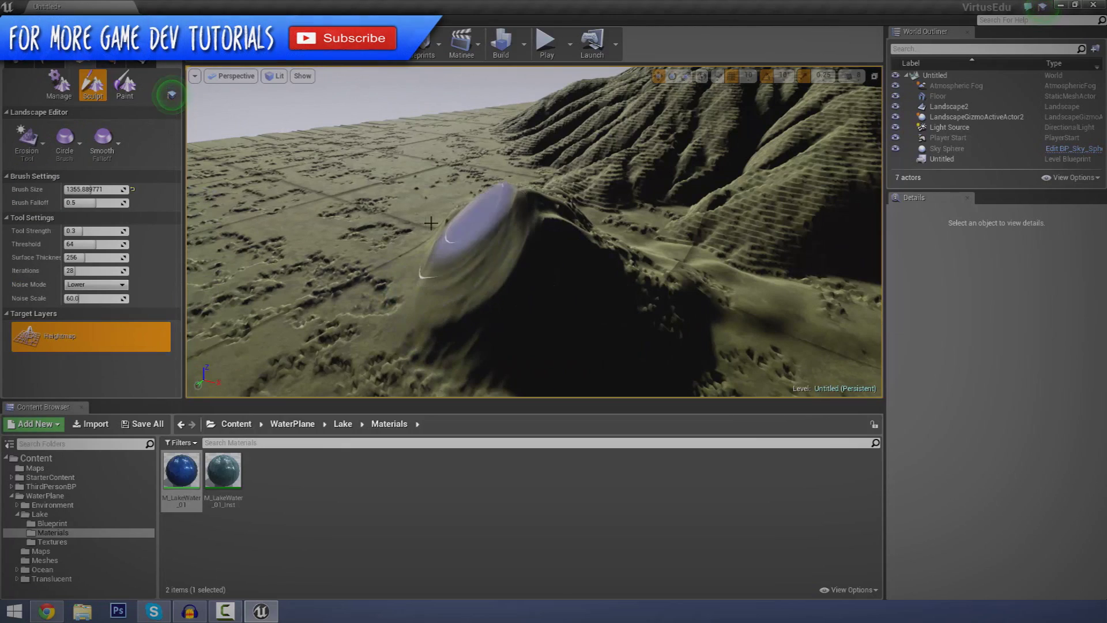
pyautogui.moveTo(555, 281)
pyautogui.mouseDown()
pyautogui.moveTo(523, 231)
pyautogui.moveTo(530, 222)
pyautogui.mouseUp()
pyautogui.moveTo(530, 222)
pyautogui.mouseDown(button='right')
pyautogui.moveTo(663, 248)
pyautogui.moveTo(558, 230)
pyautogui.moveTo(740, 195)
pyautogui.mouseUp(button='right')
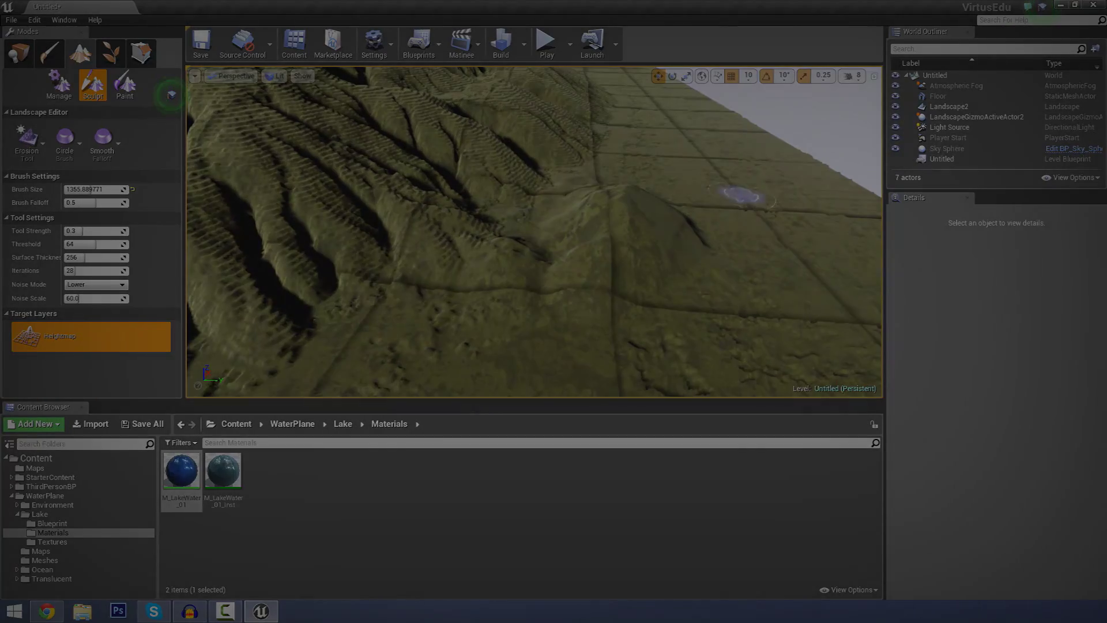